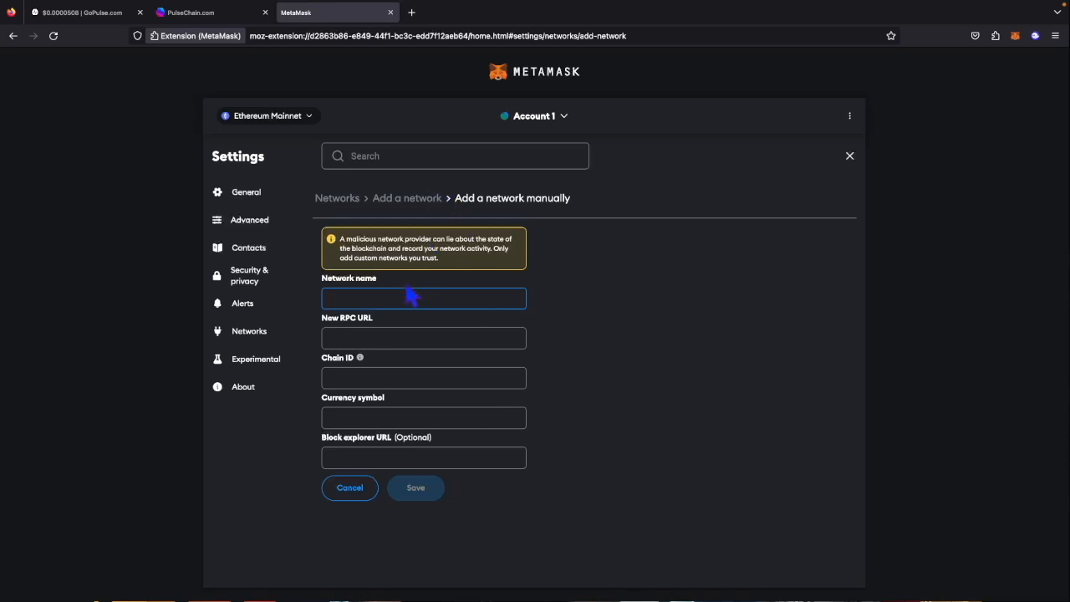
Copy the network name PulseChain from the PulseChain.com page into the network name of the manual network form in MetaMask.
click(238, 13)
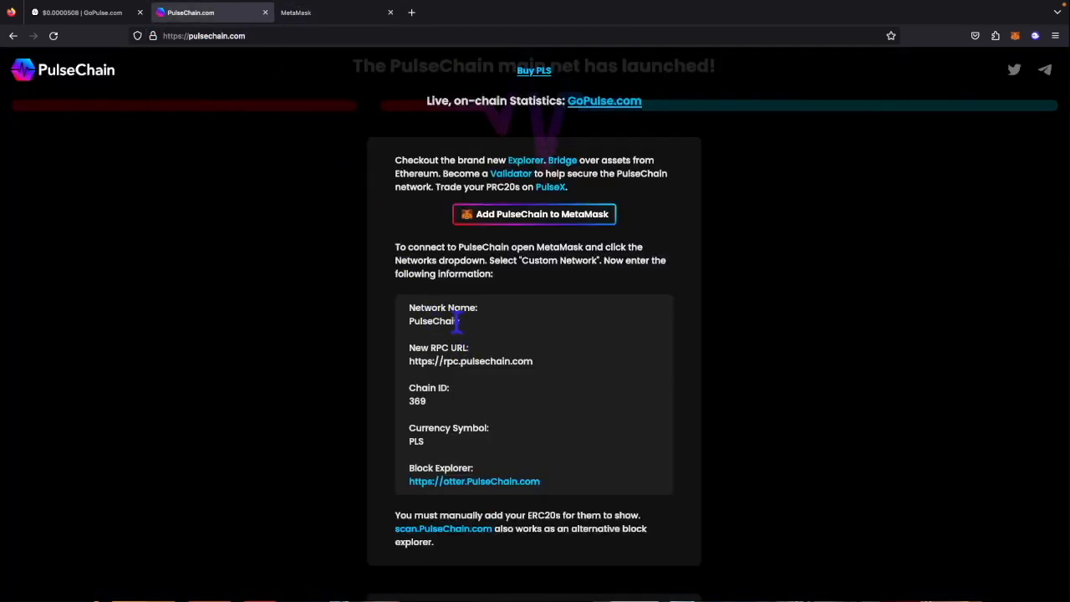
drag(458, 322, 407, 323)
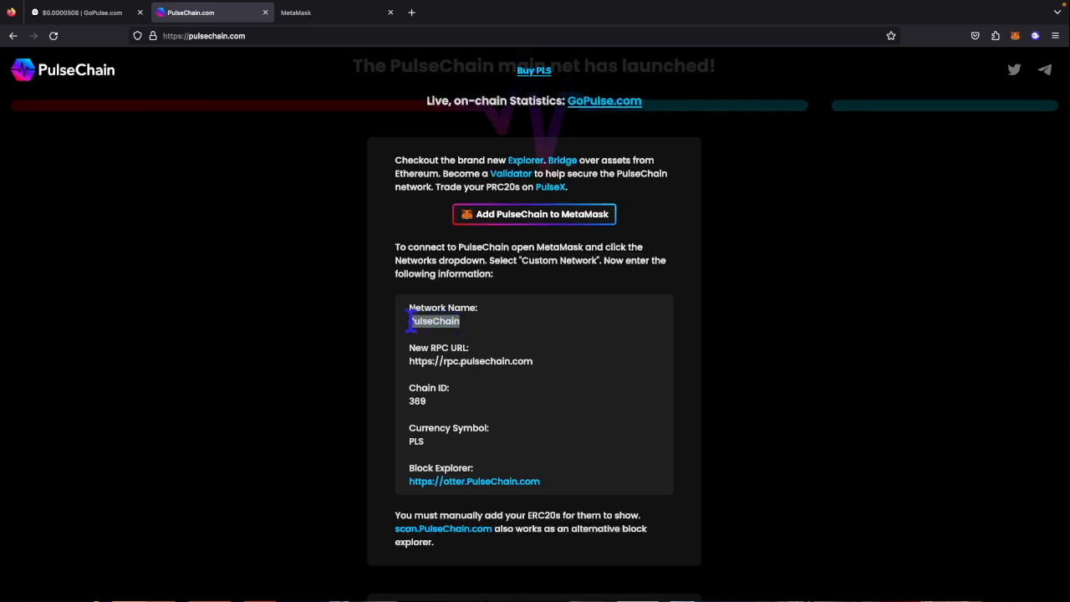
right_click(422, 322)
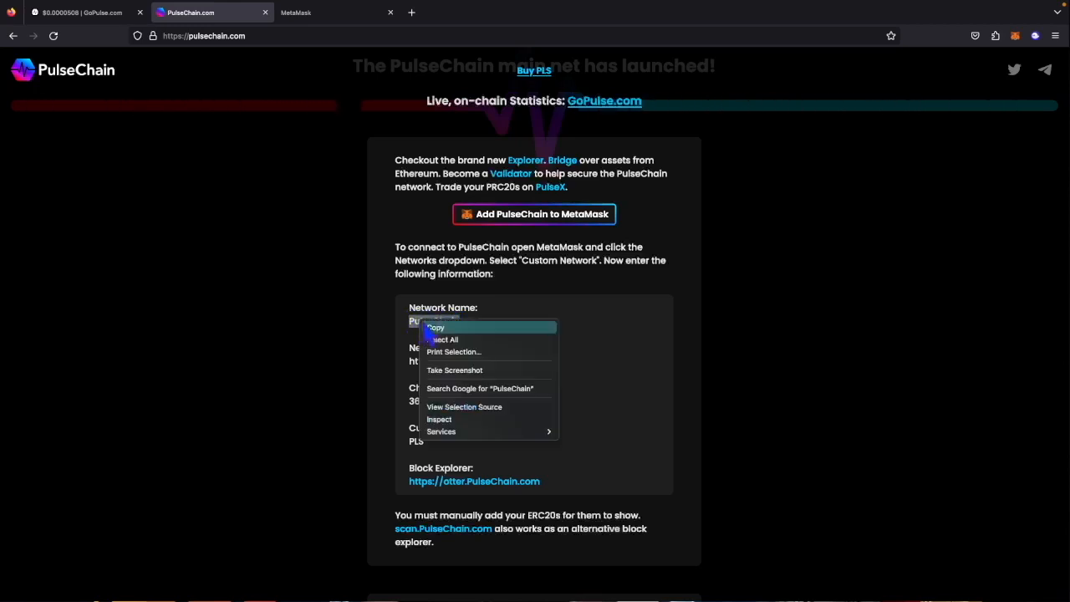
click(435, 328)
click(306, 15)
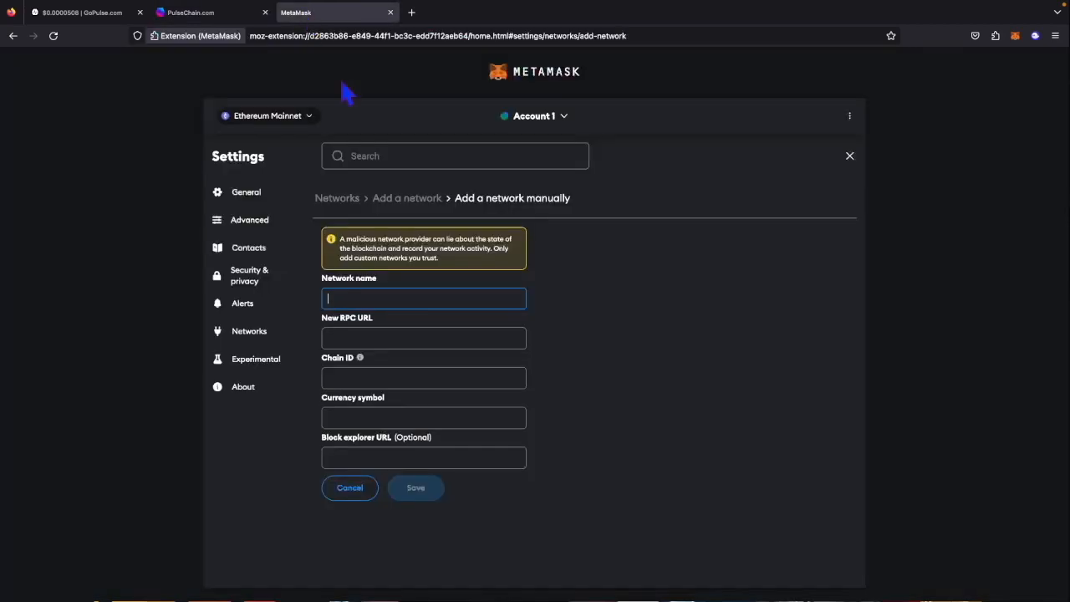
right_click(381, 302)
click(397, 364)
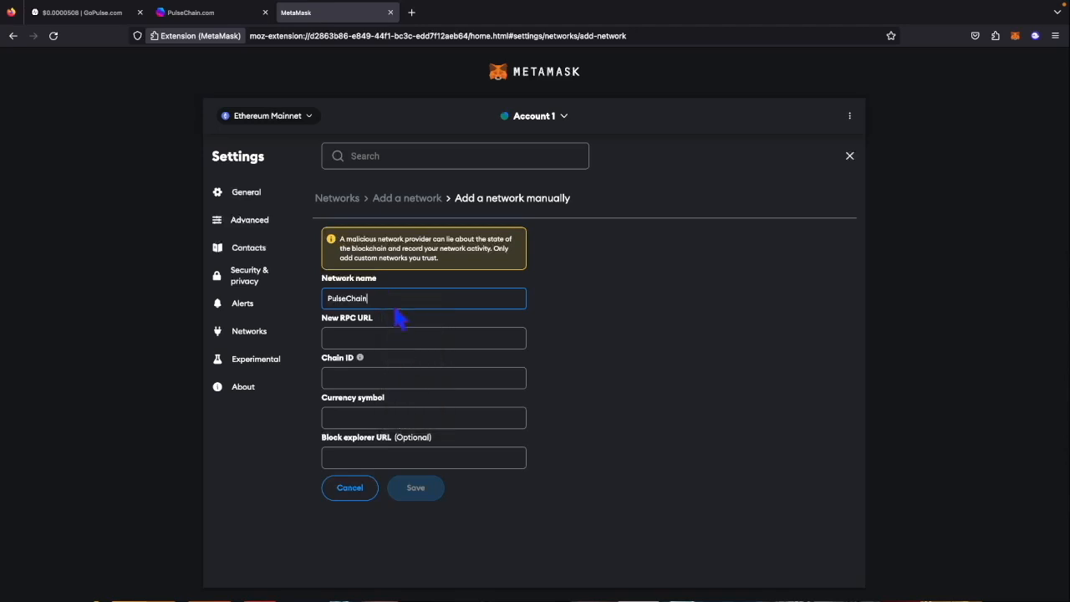
click(222, 17)
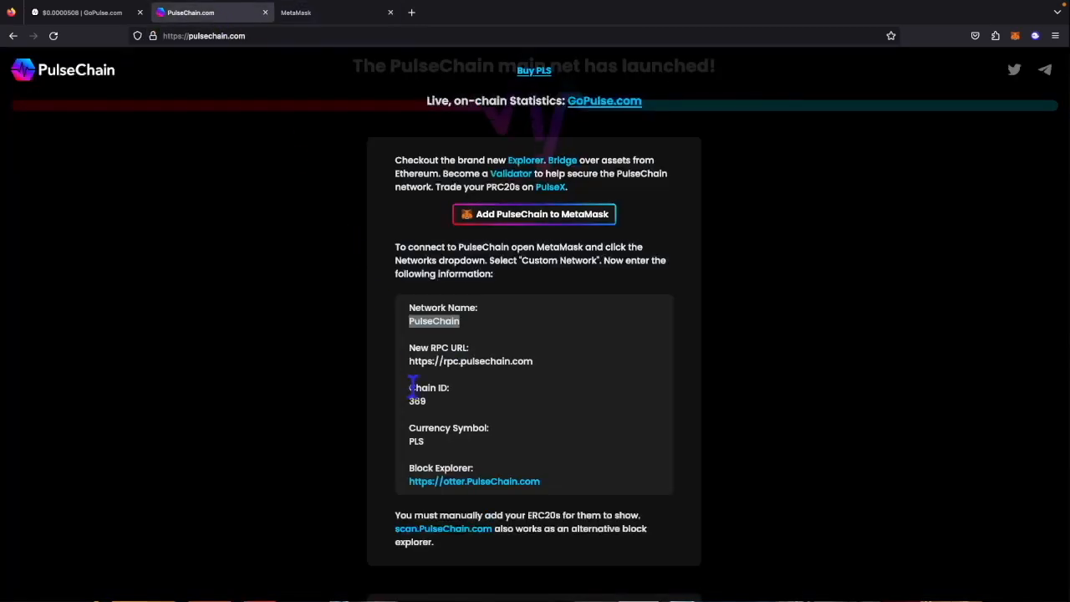
drag(529, 360, 399, 376)
right_click(430, 360)
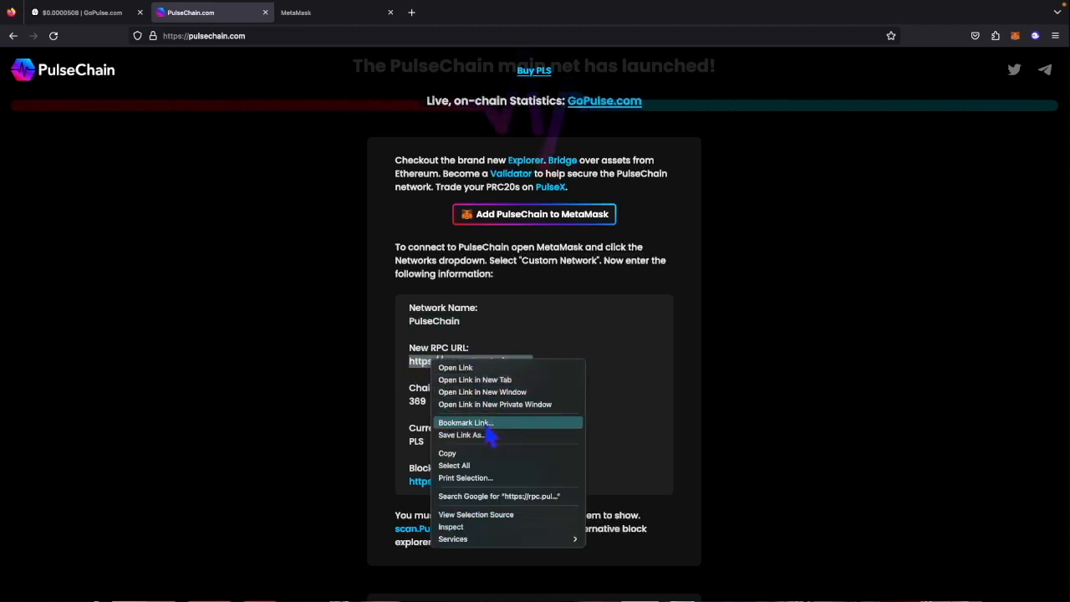
click(474, 453)
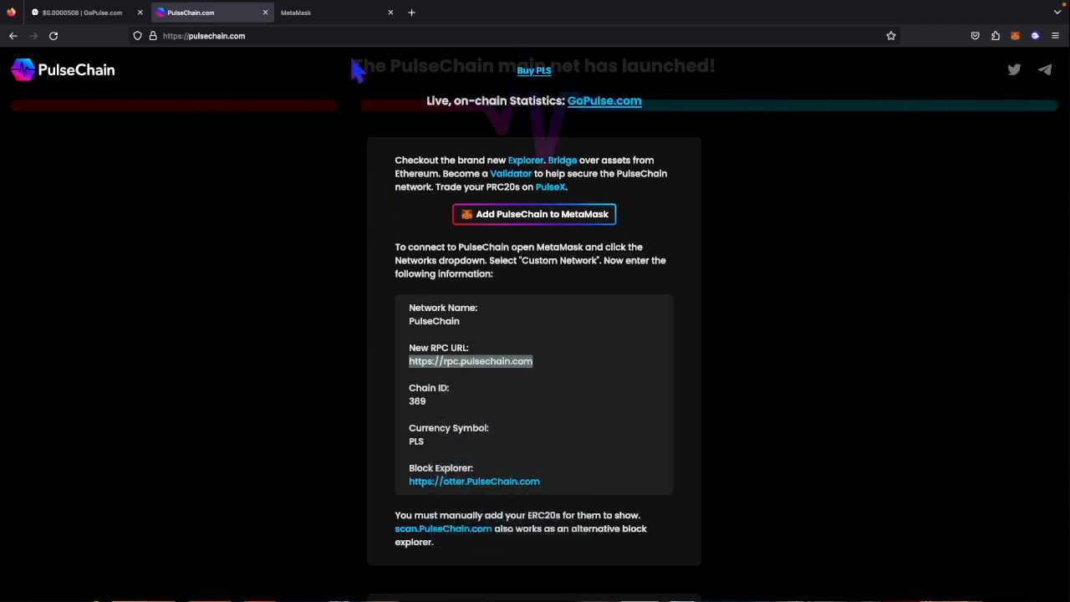
click(347, 13)
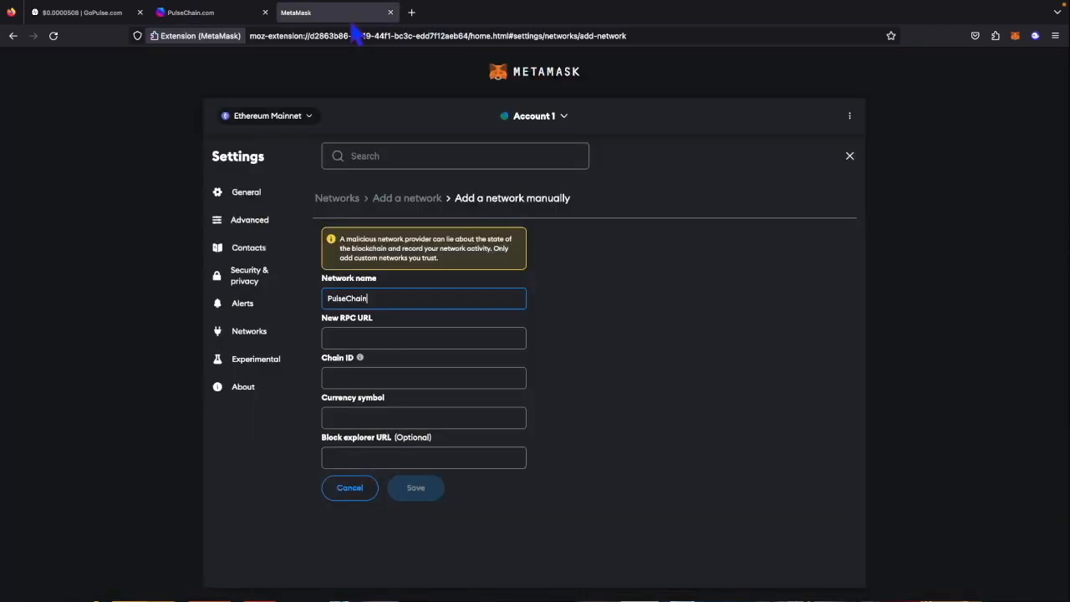
right_click(409, 334)
click(426, 396)
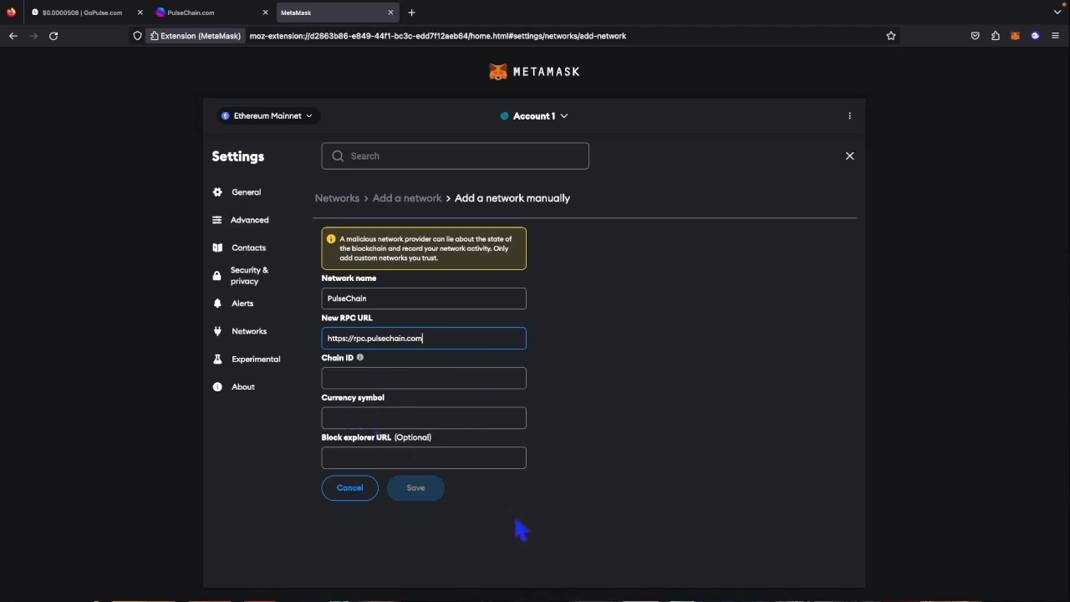
Add the PulseChain network to MetaMask from the PulseChain.com page, choosing MetaMask as the wallet, and approve both adding and switching to it.
click(236, 12)
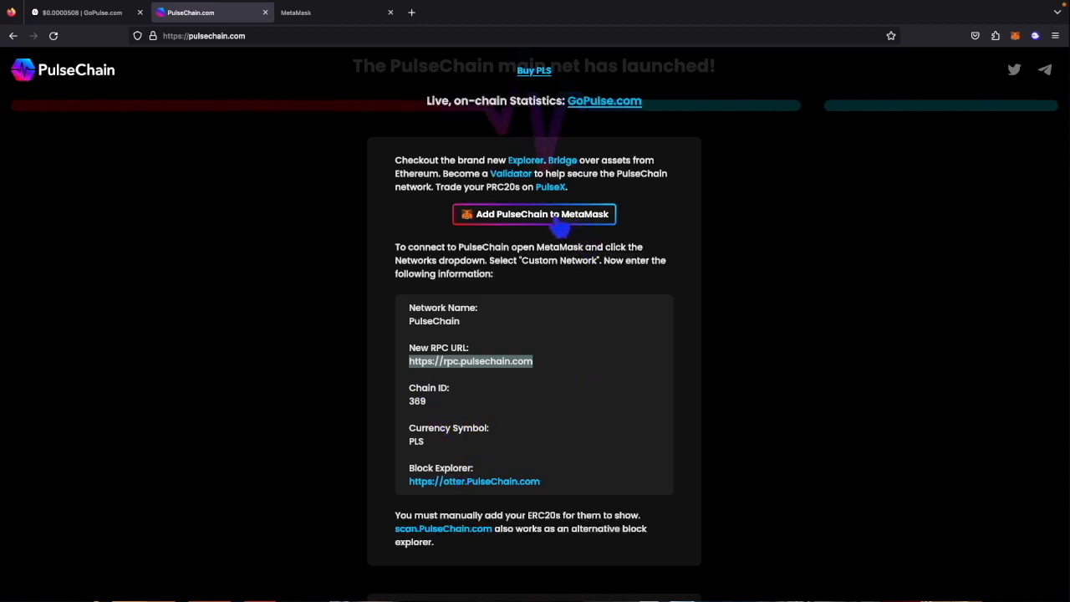
click(559, 227)
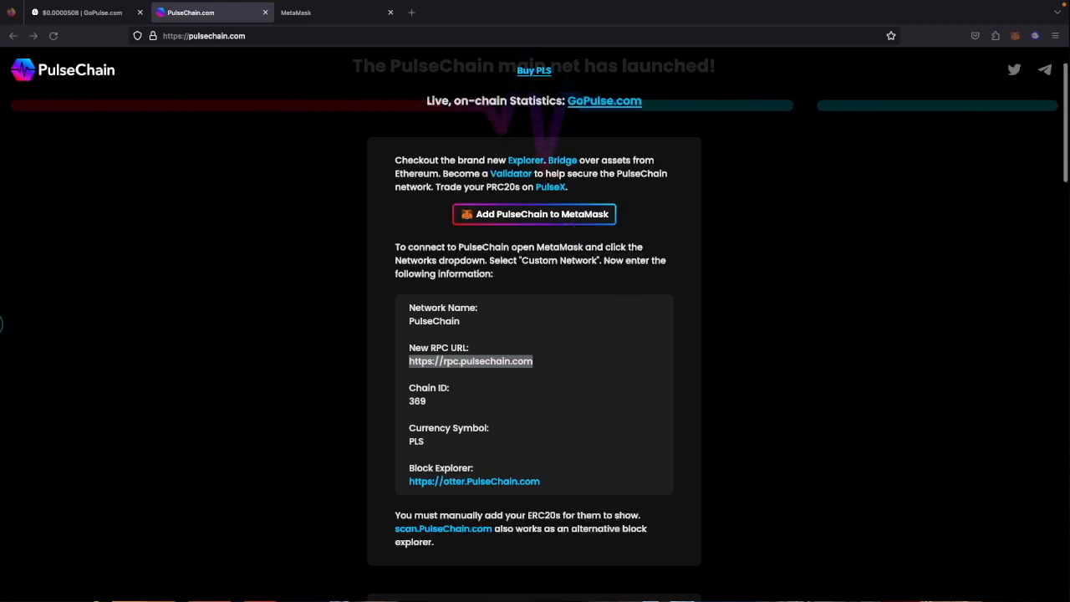
click(532, 210)
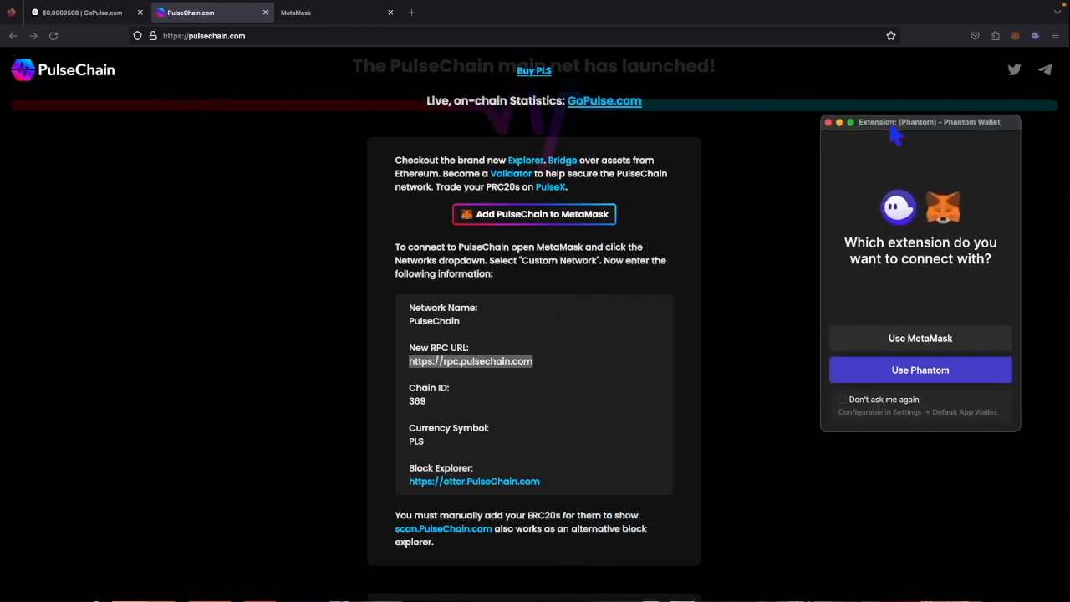
click(912, 339)
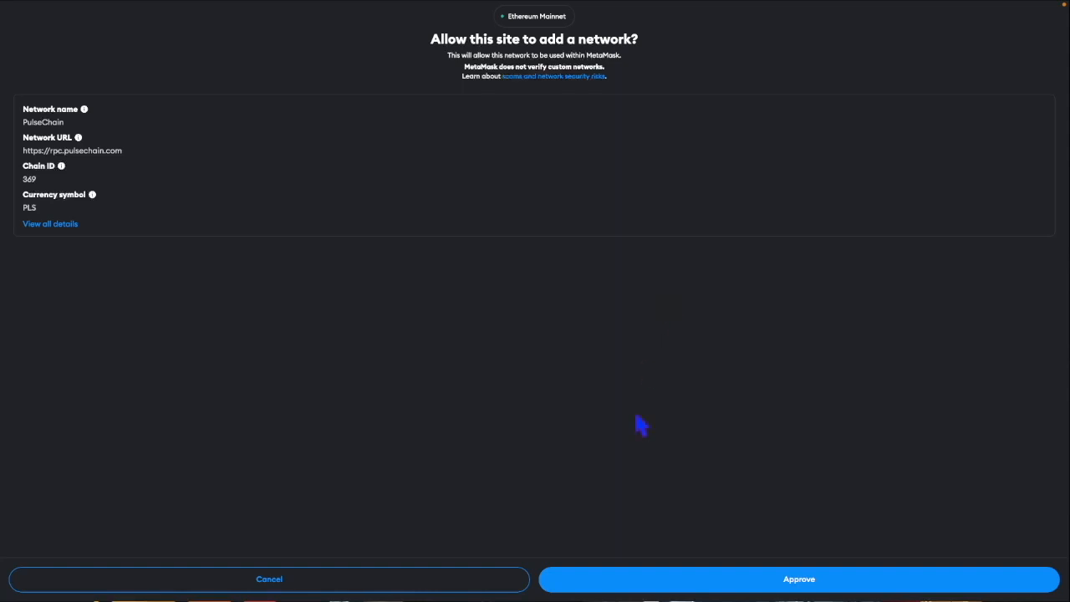
click(662, 587)
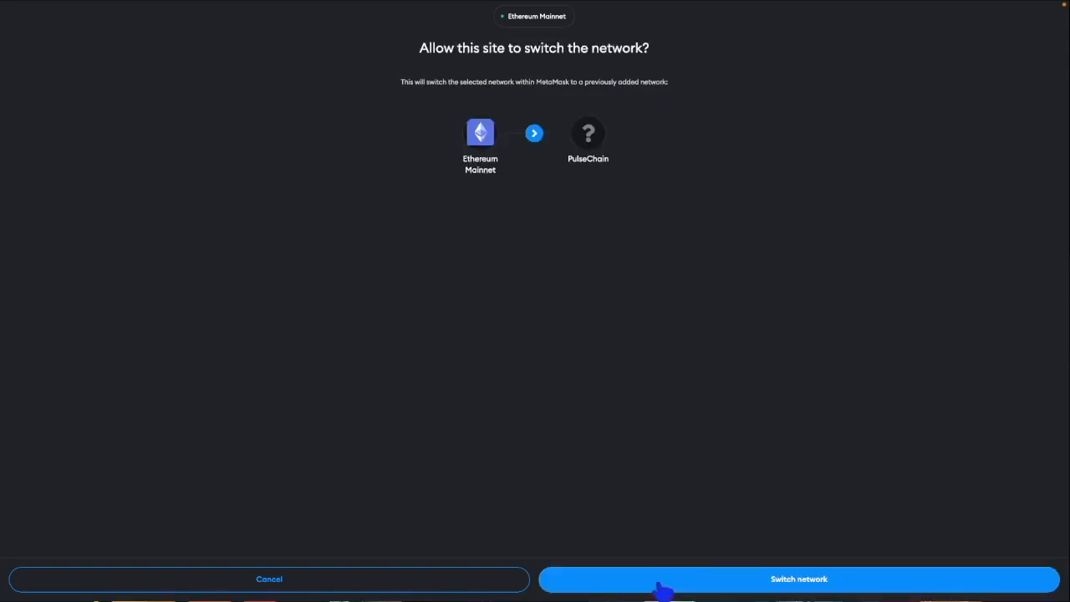
click(663, 587)
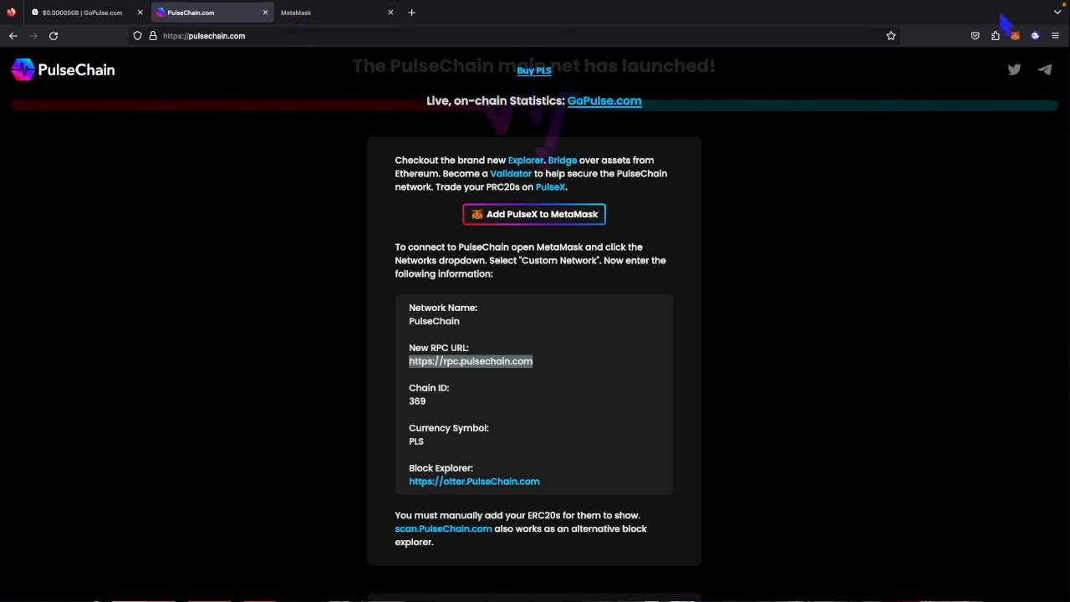
Check the available networks in the MetaMask wallet and close the browser page with the unsaved manual network form.
click(1015, 35)
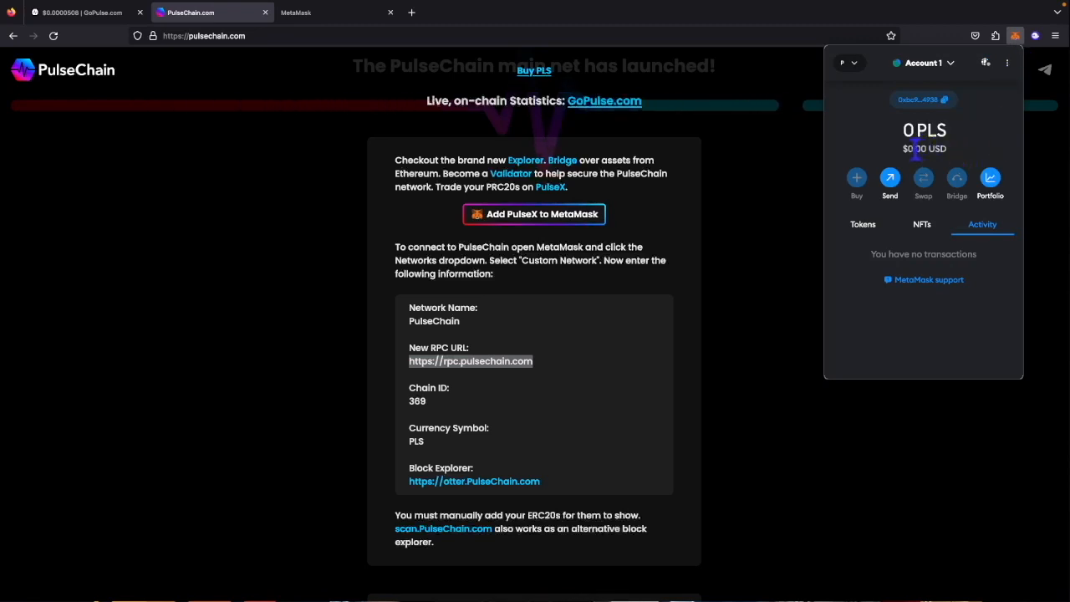
click(850, 62)
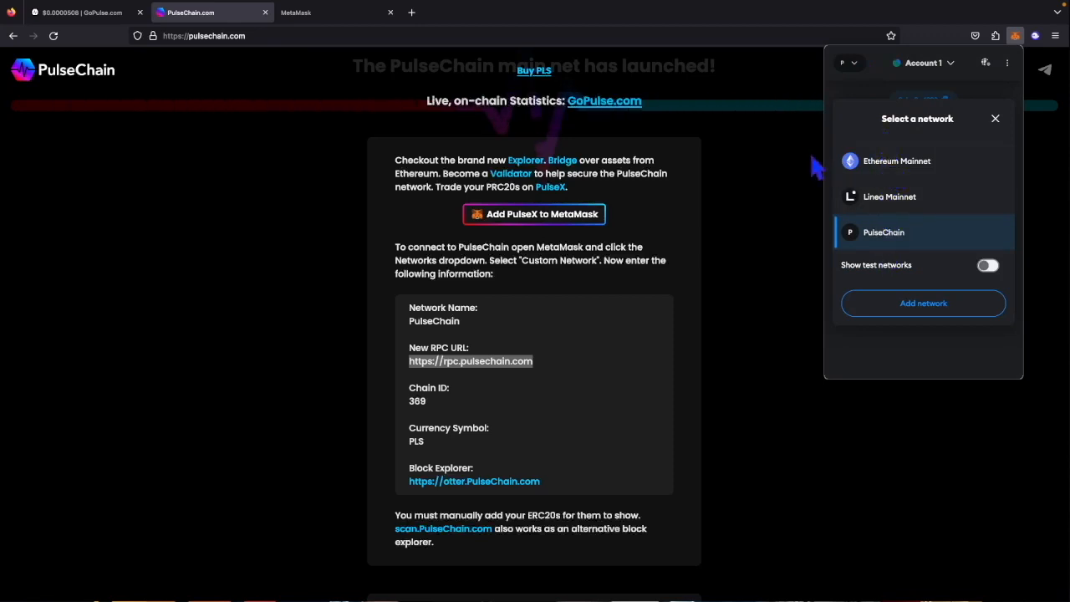
click(769, 151)
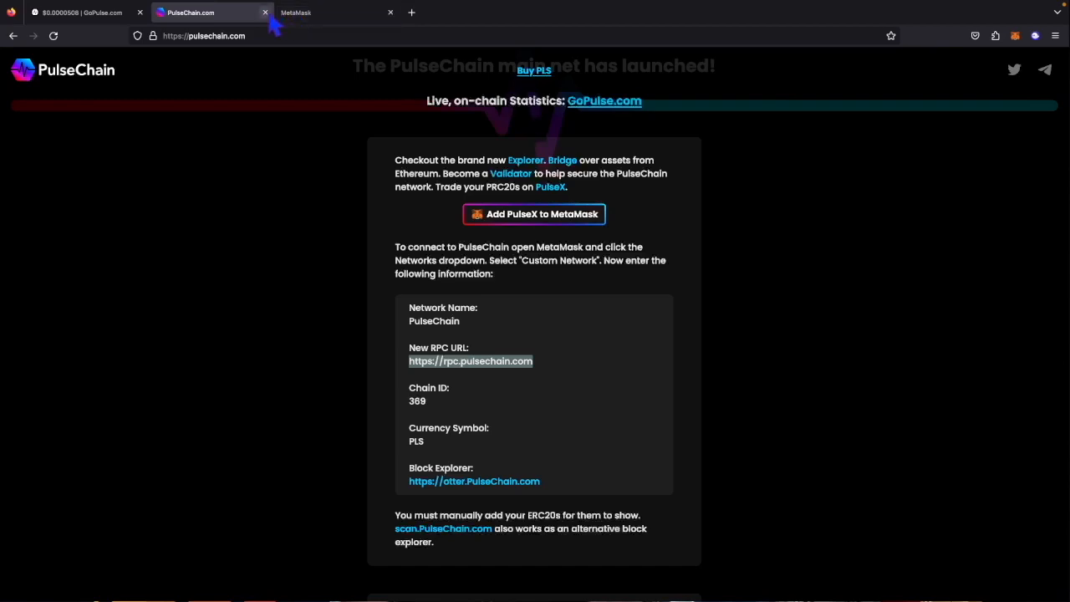
click(389, 12)
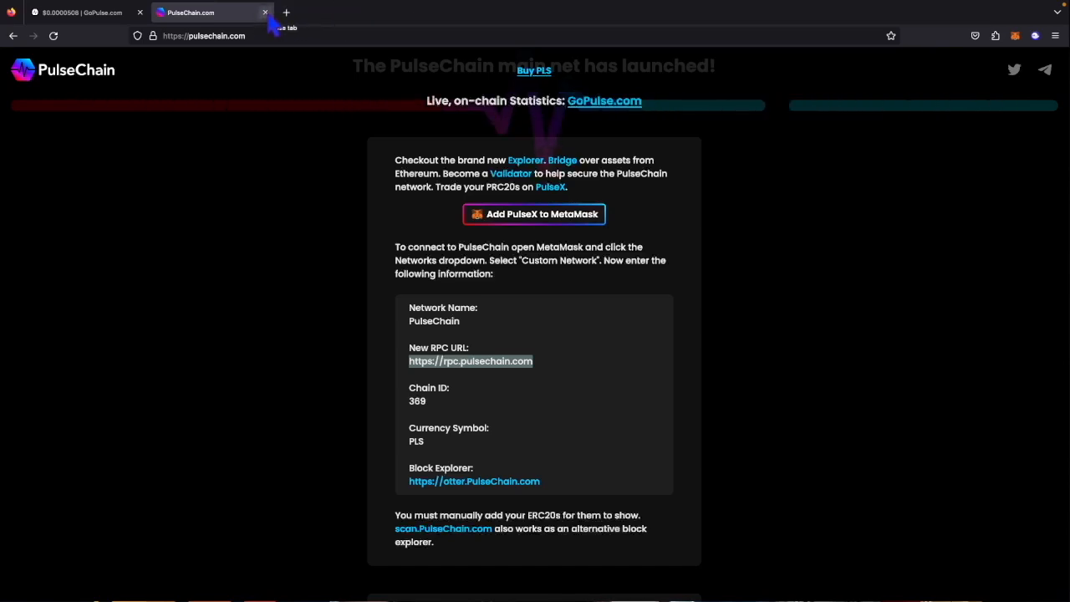
Look through the PulseChain.com page down to the bridging section and return to the network connection details.
scroll(387, 342, down, 5)
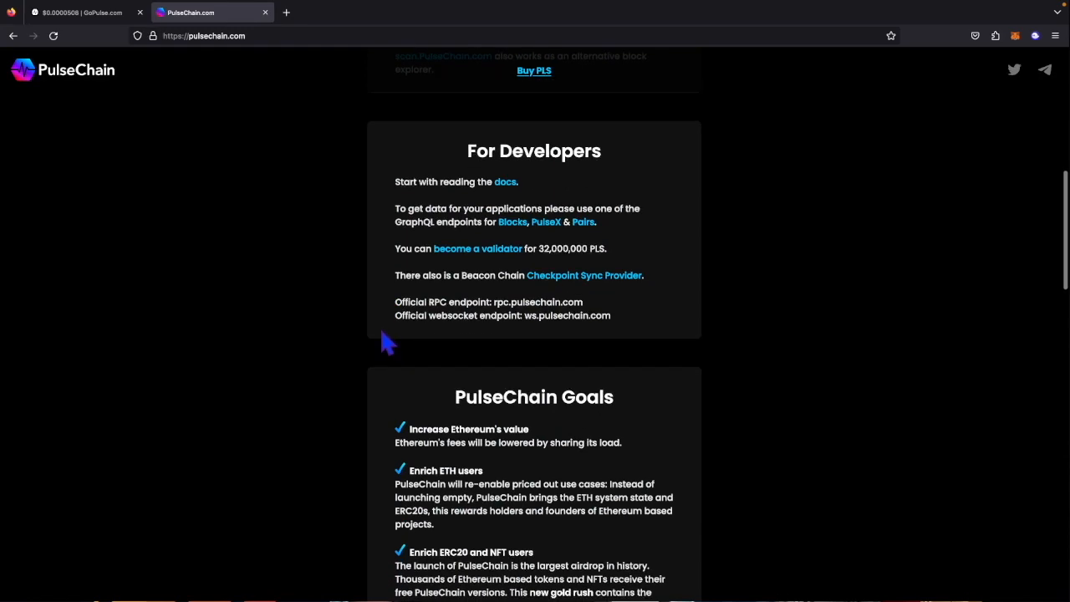
scroll(387, 342, down, 10)
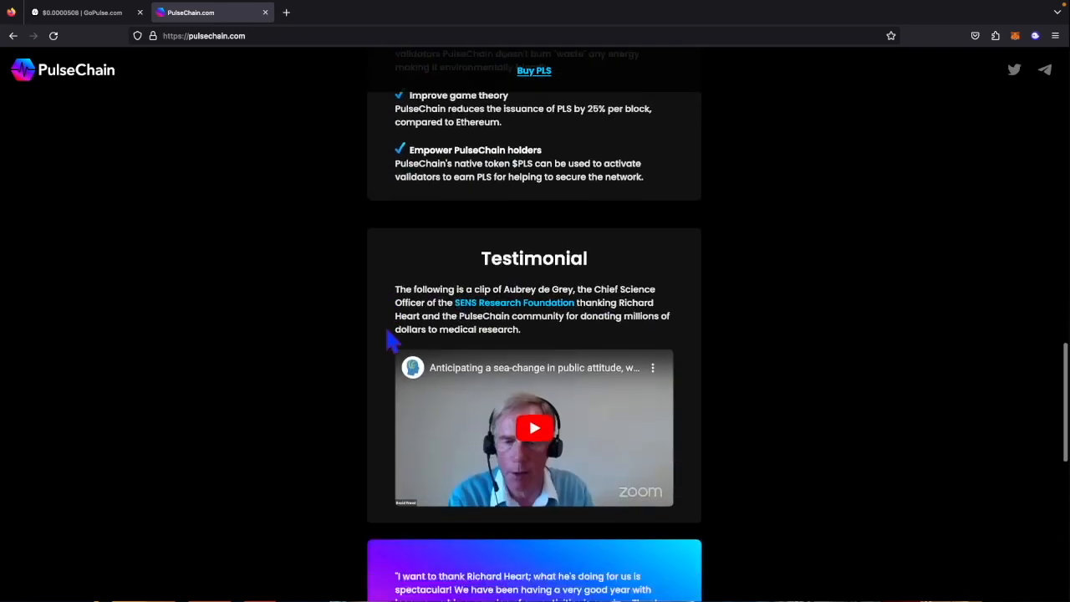
scroll(388, 338, down, 7)
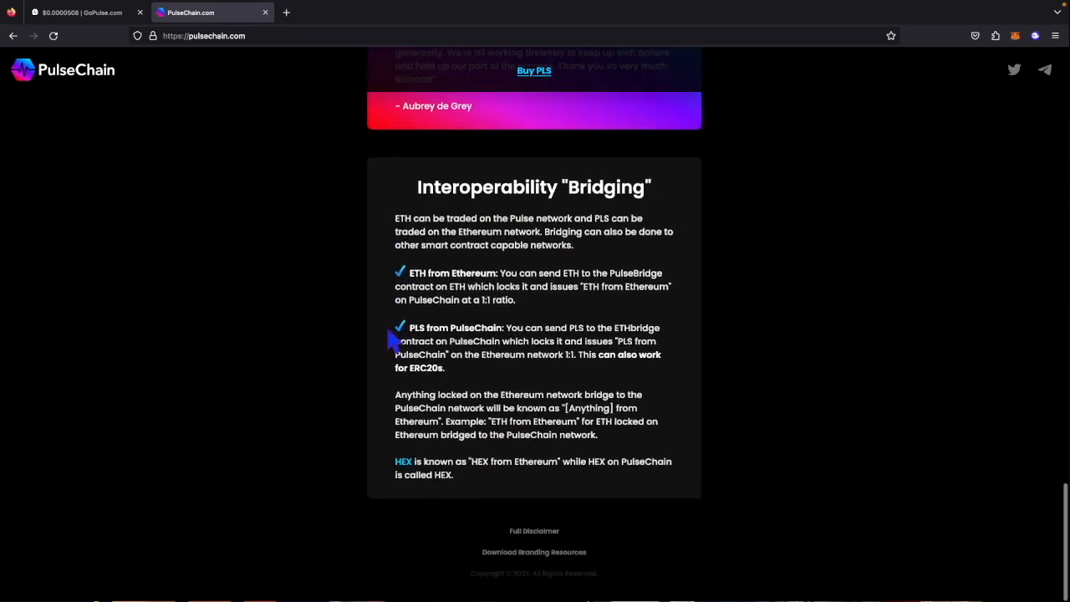
scroll(391, 339, up, 15)
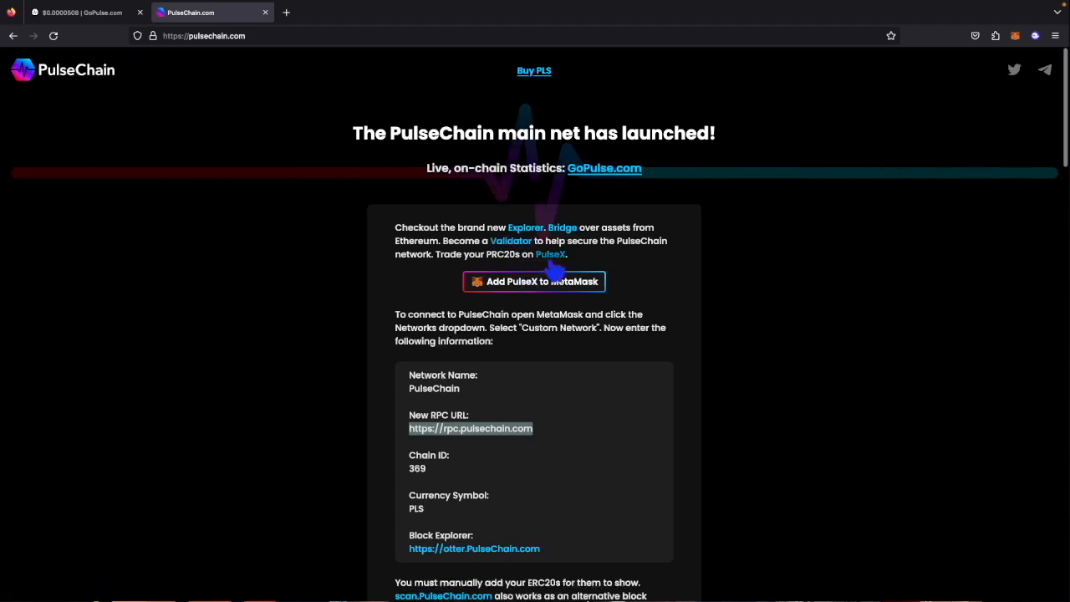
scroll(550, 382, down, 2)
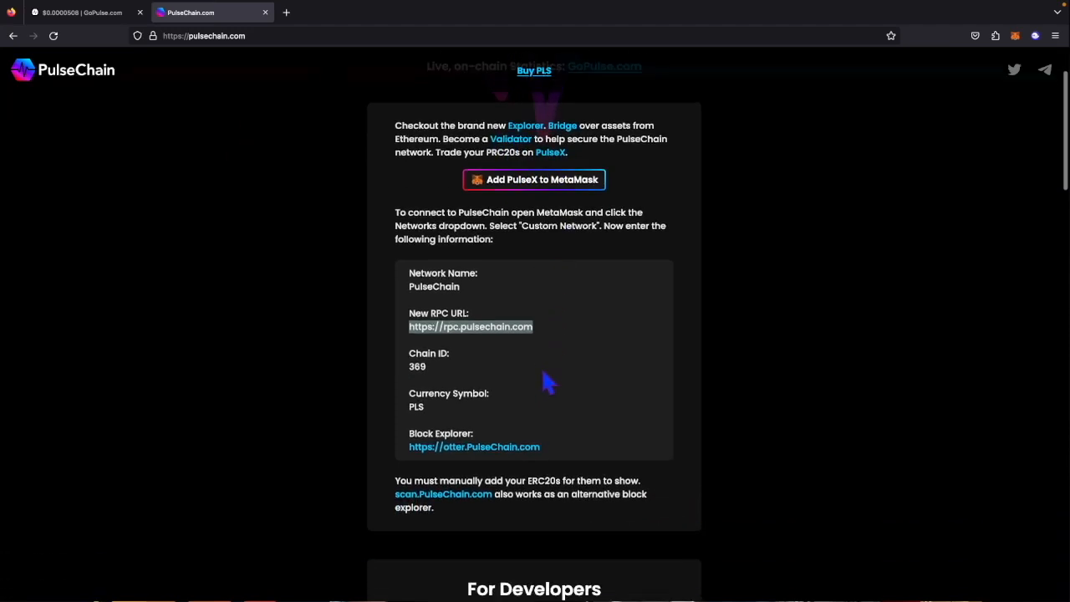
scroll(534, 382, down, 1)
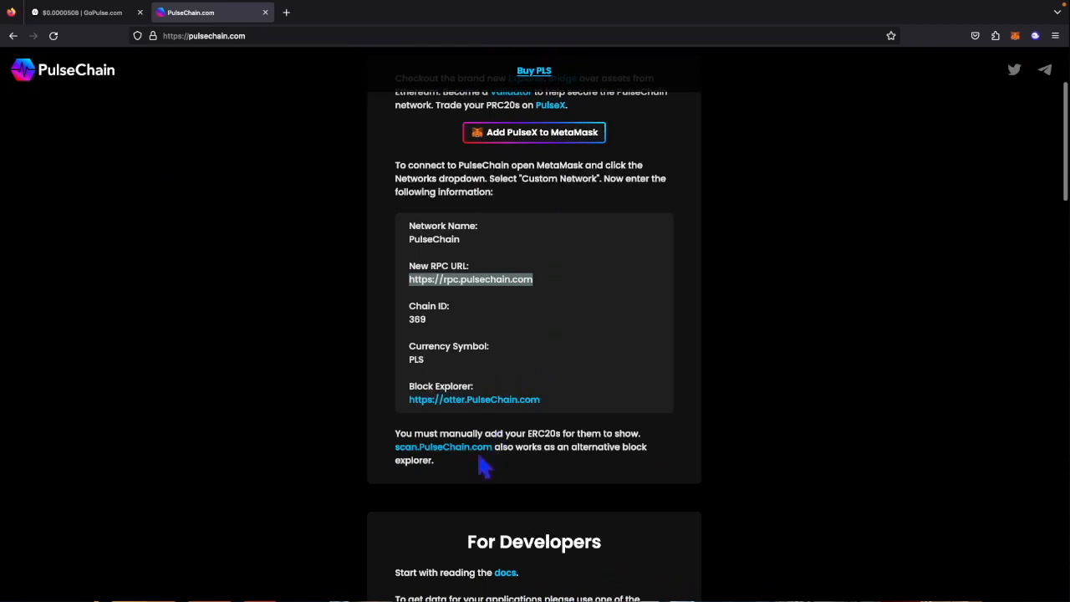
Switch to the GoPulse site and open its page for buying PLS.
click(108, 19)
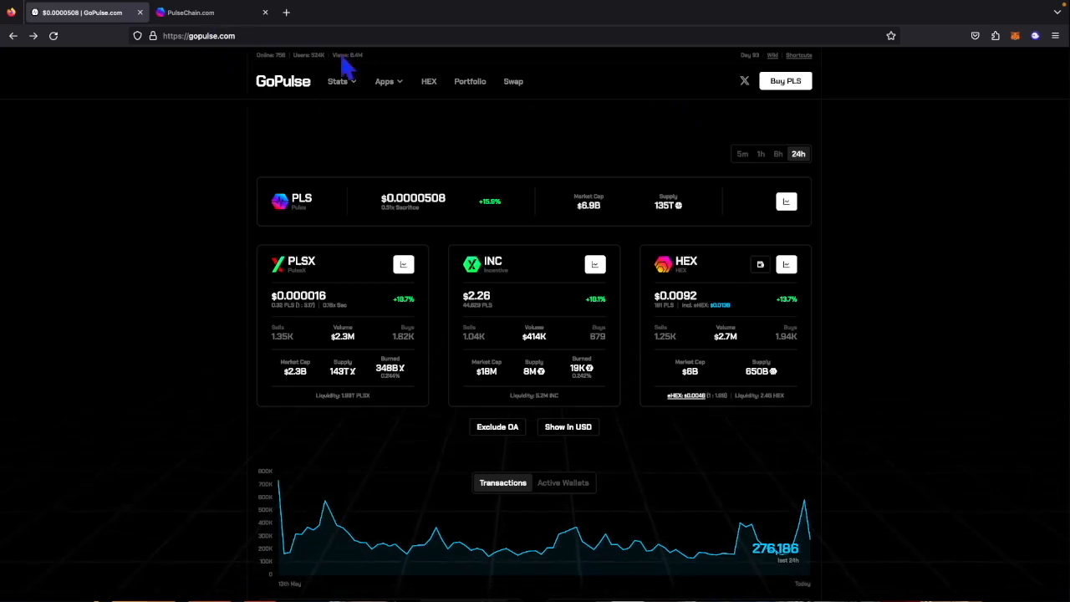
scroll(397, 305, down, 1)
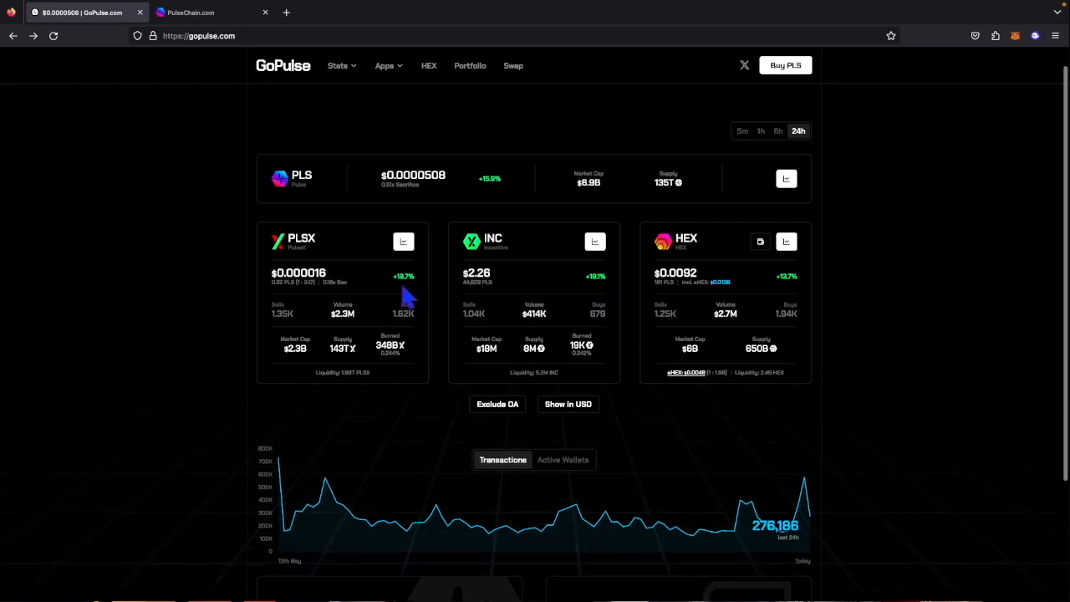
click(782, 71)
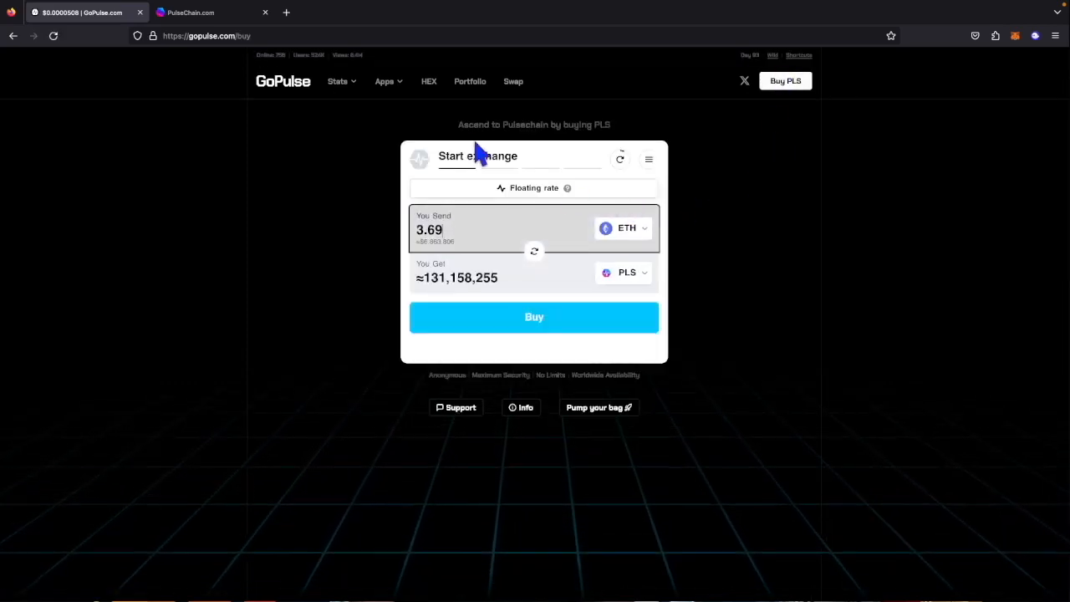
Set the amount to send to 0.06 ETH in exchange for PLS and proceed to the receiving address entry.
click(525, 228)
key(BackSpace)
key(BackSpace)
key(BackSpace)
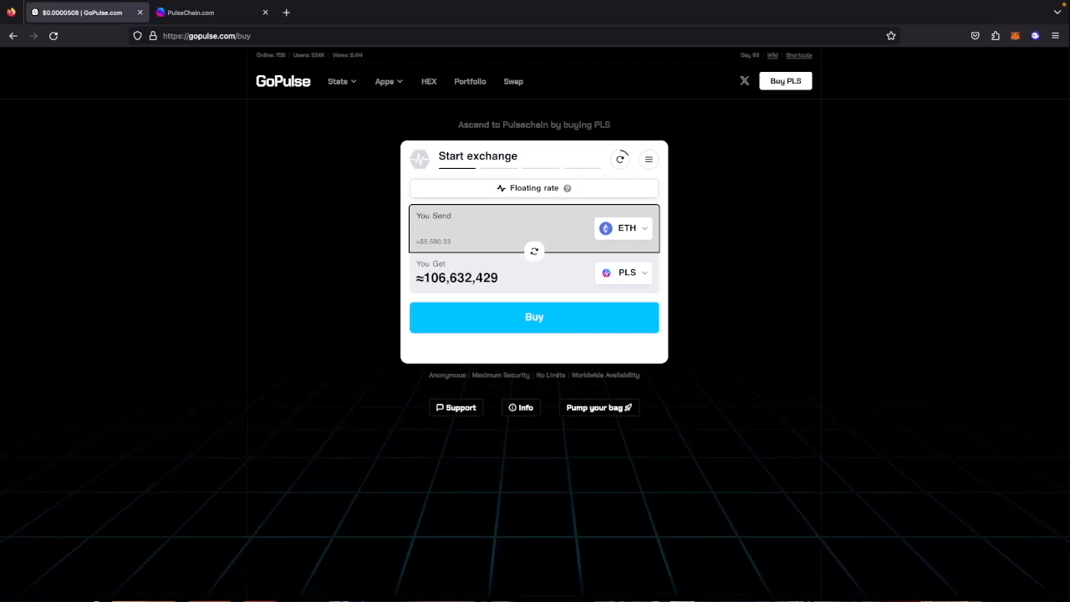
text(0.06)
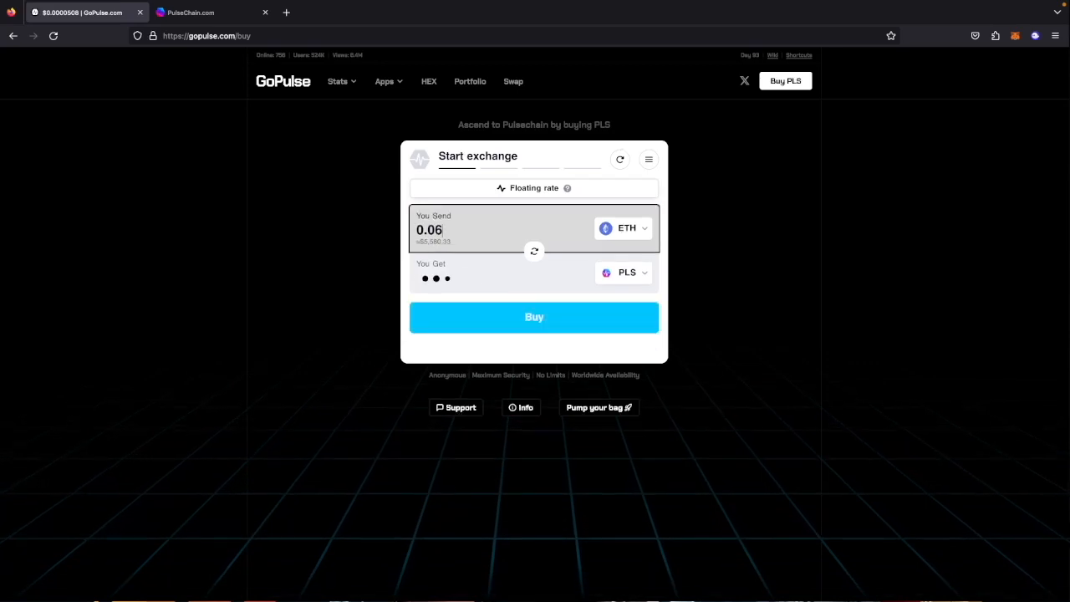
key(BackSpace)
key(BackSpace)
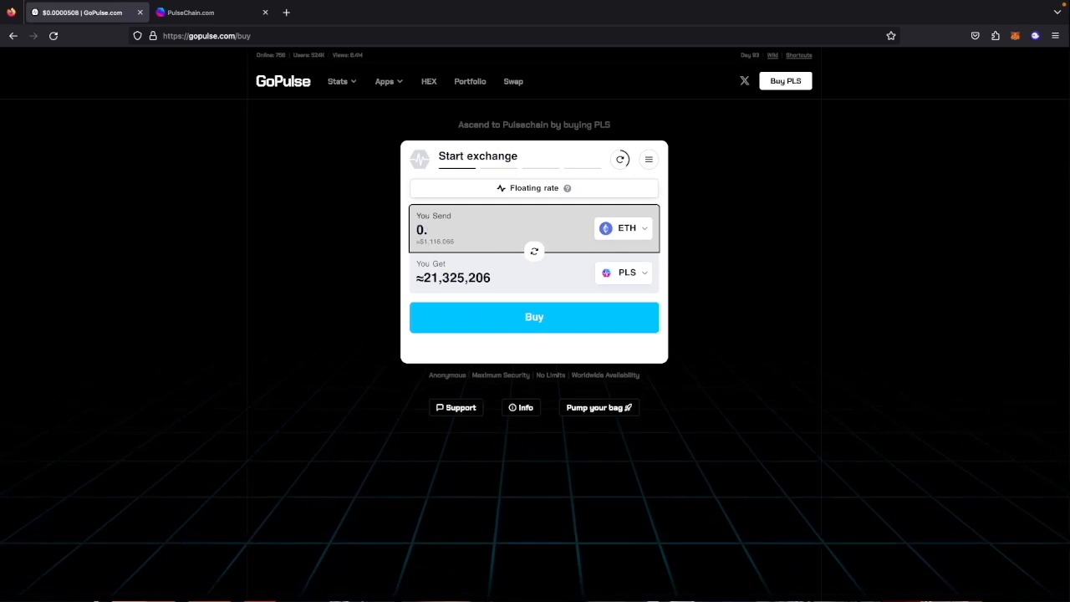
key(BackSpace)
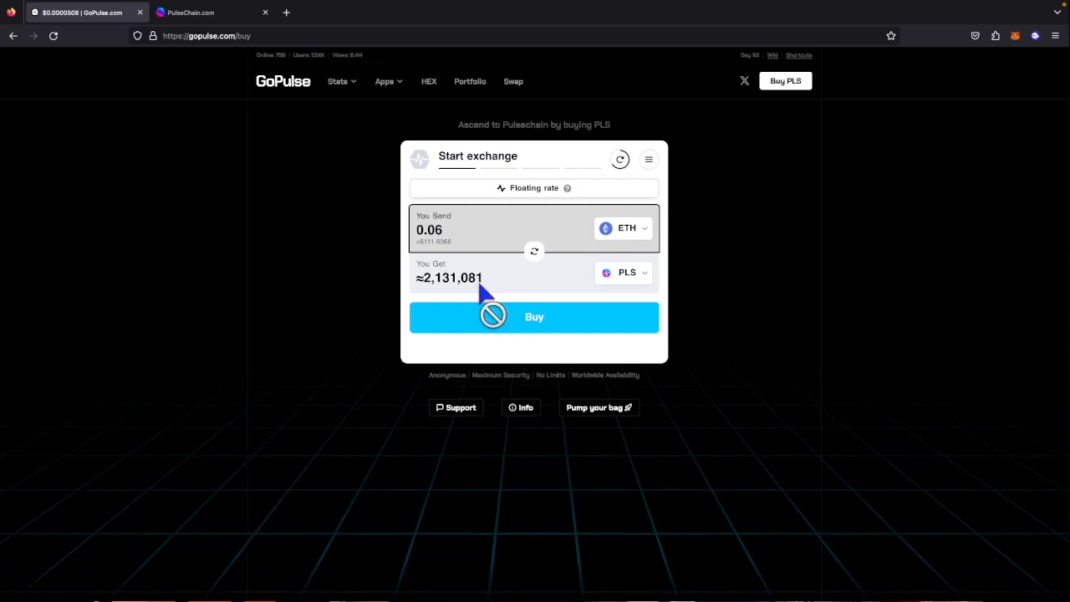
click(504, 325)
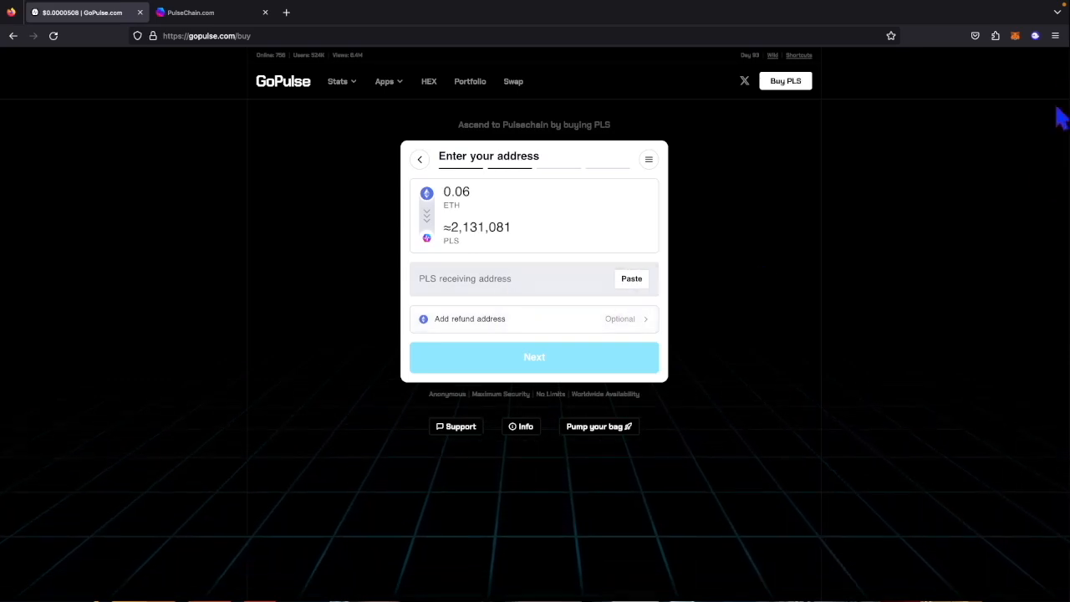
Copy the account address from the MetaMask wallet and try to paste it as the PLS receiving address.
click(1015, 36)
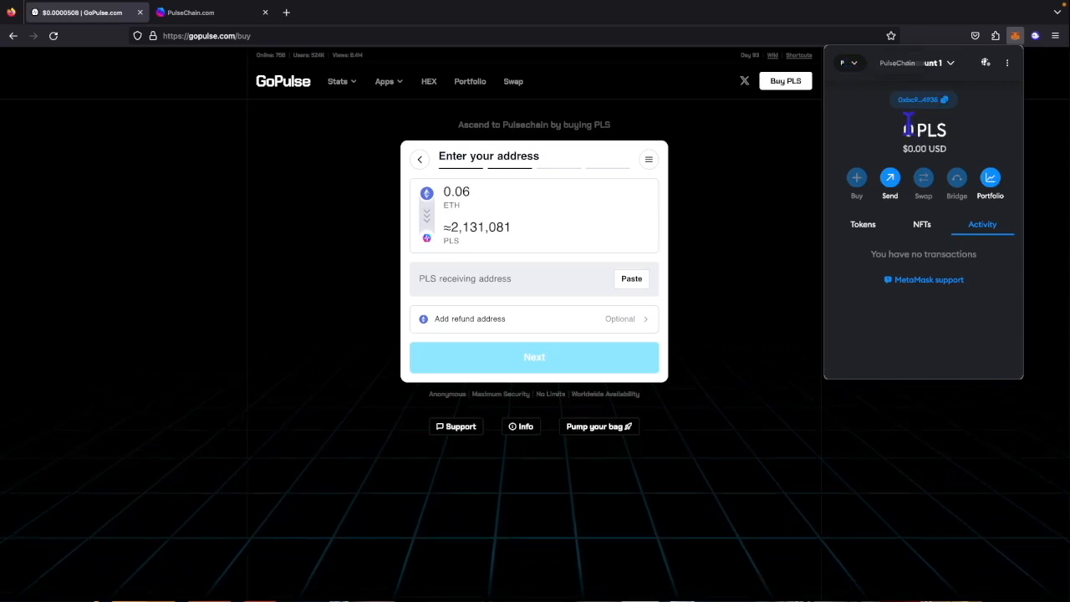
click(946, 104)
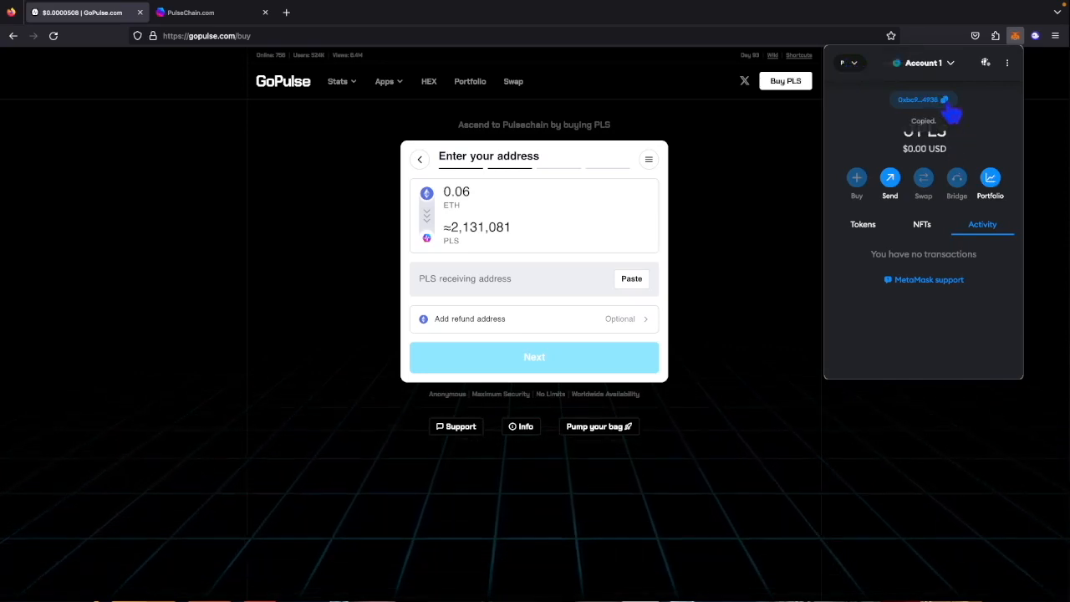
click(505, 288)
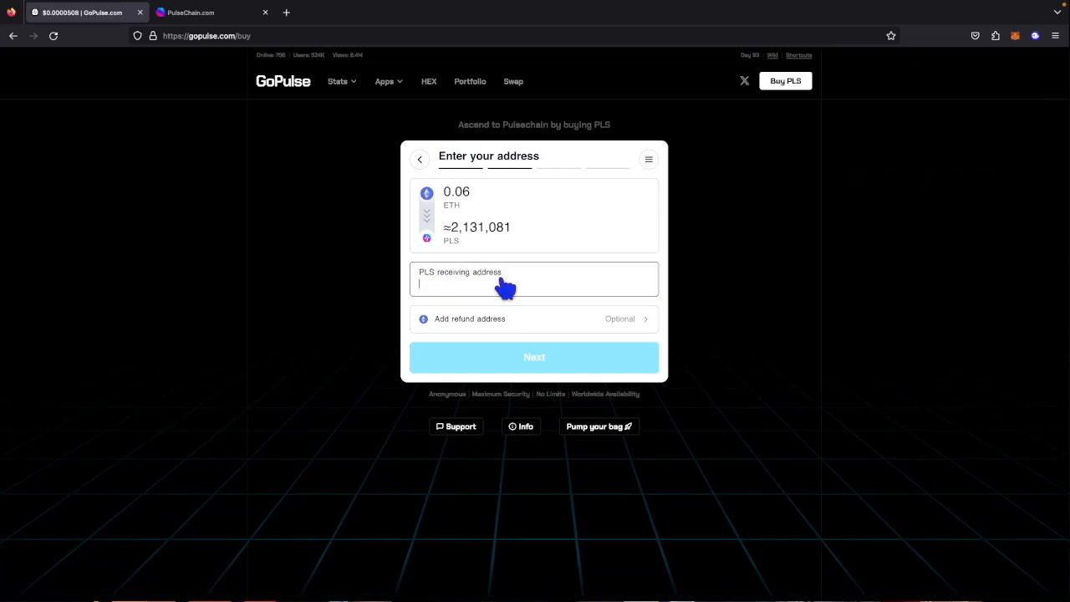
right_click(505, 281)
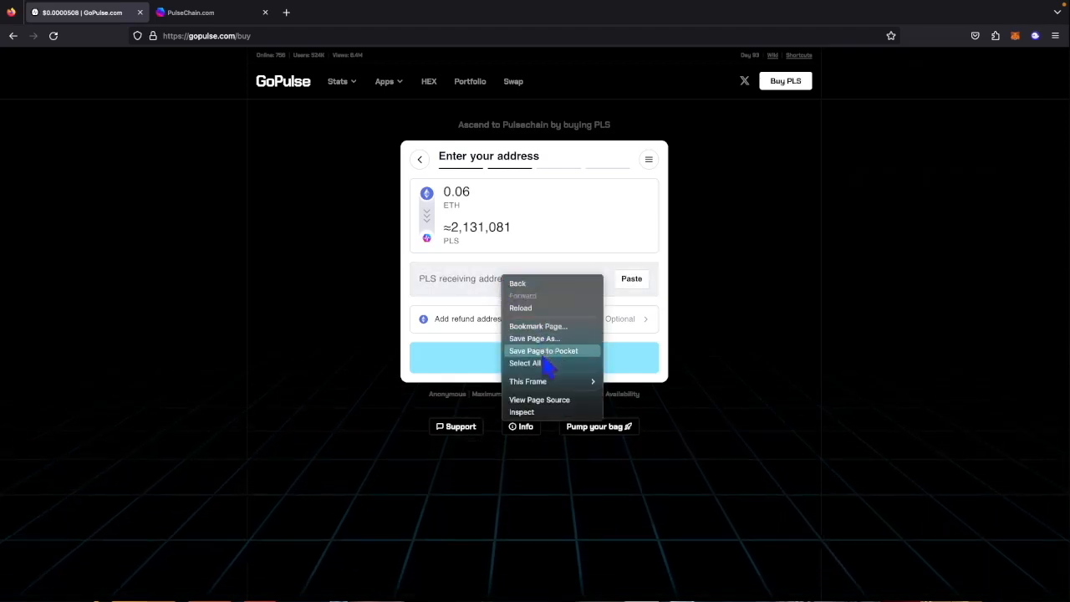
click(632, 284)
right_click(565, 274)
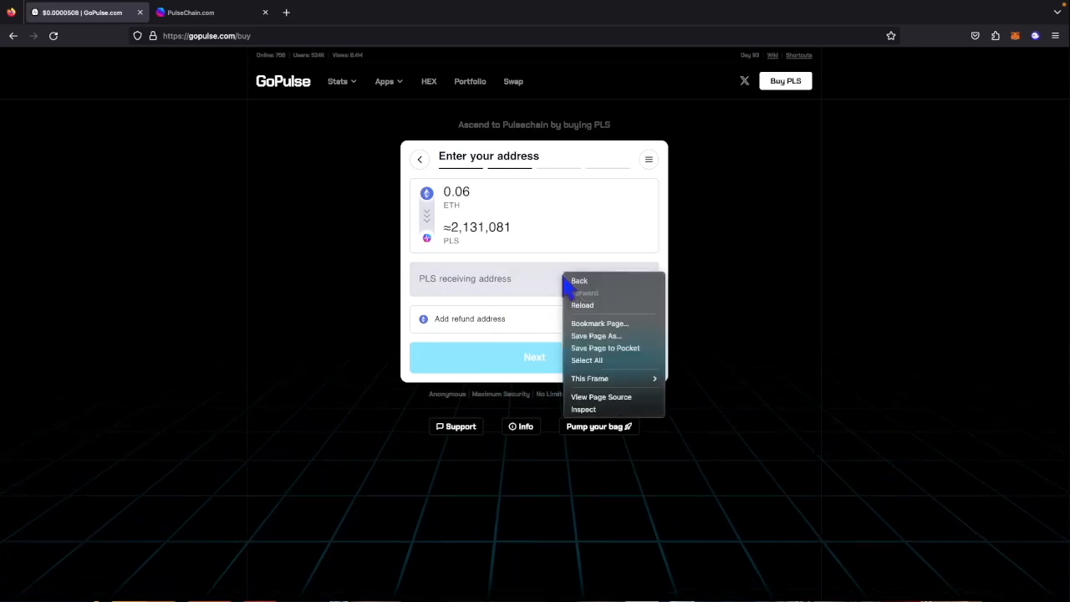
right_click(484, 280)
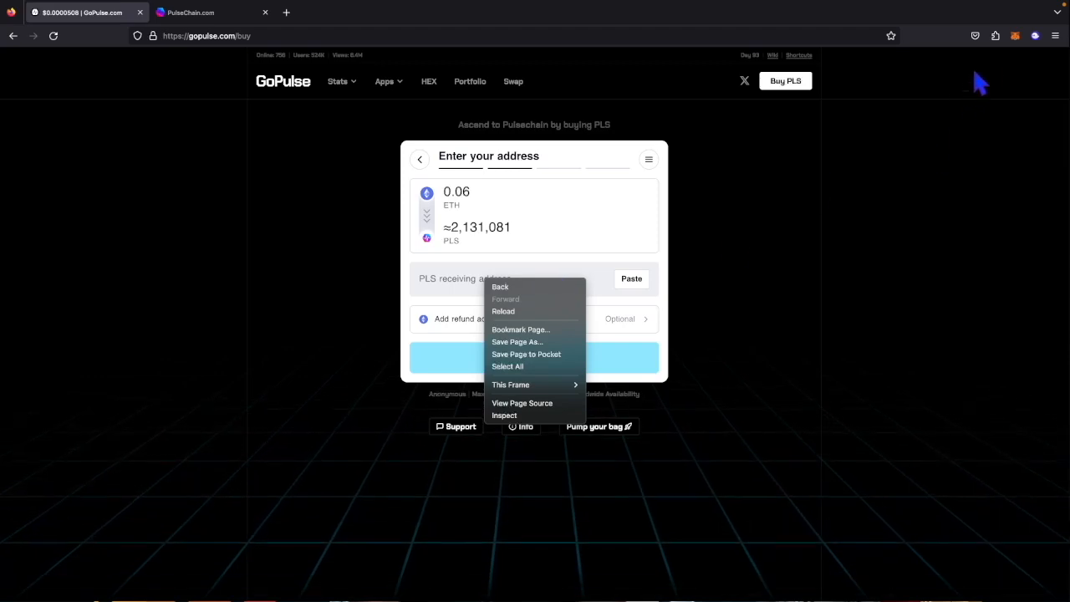
Copy the MetaMask account address on the PulseChain network and paste it as the PLS receiving address.
click(1018, 44)
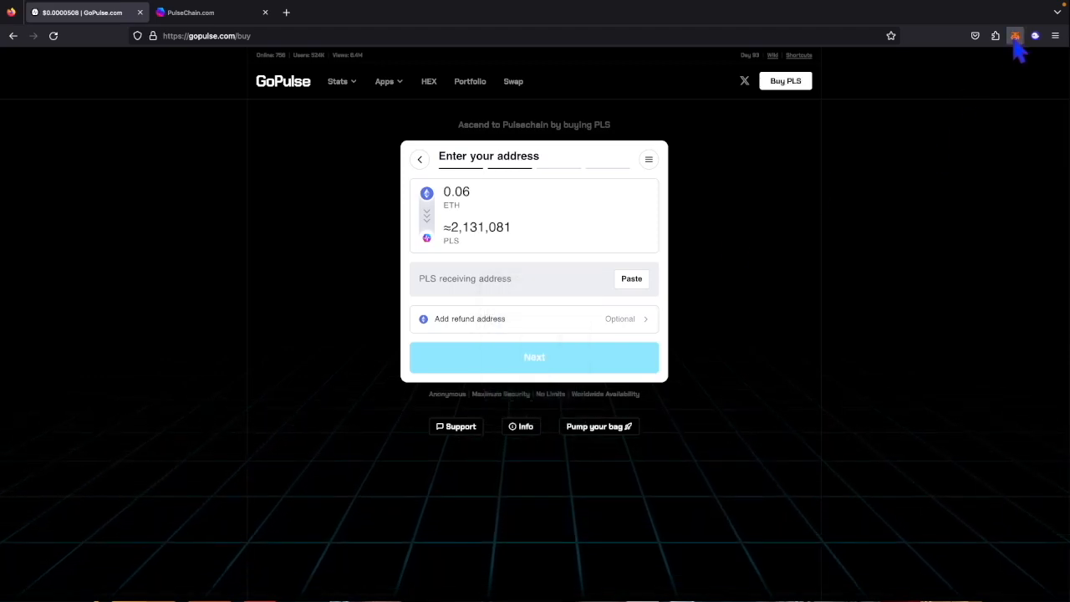
click(1015, 37)
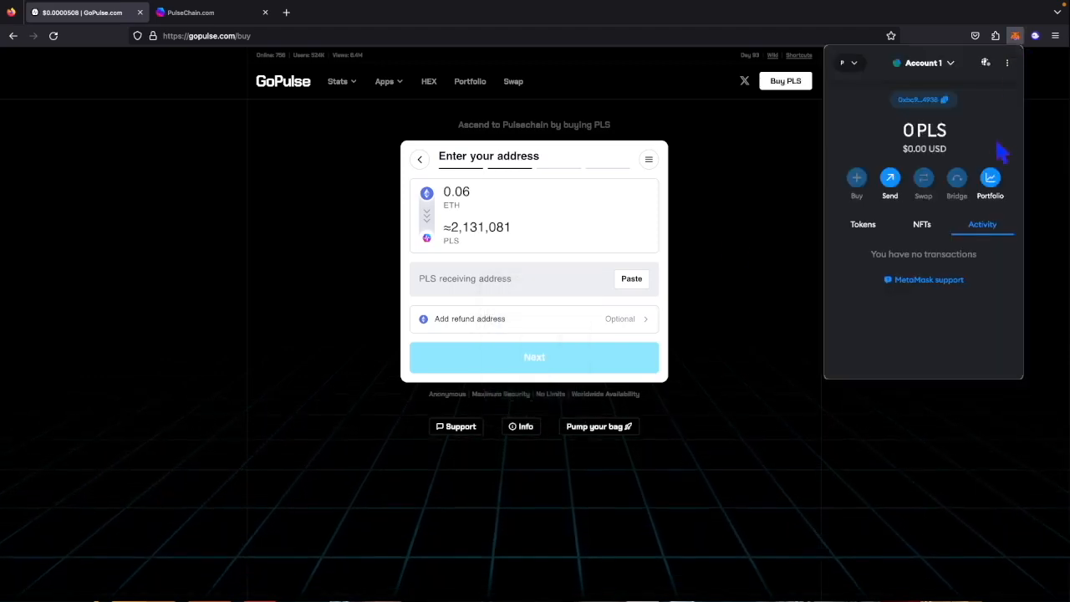
click(945, 101)
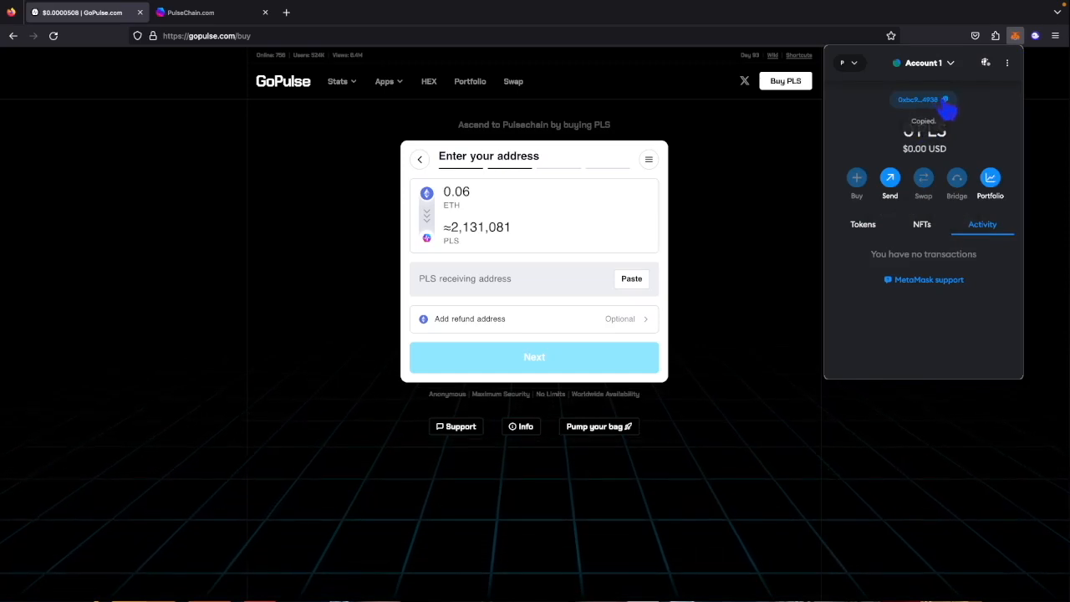
right_click(484, 290)
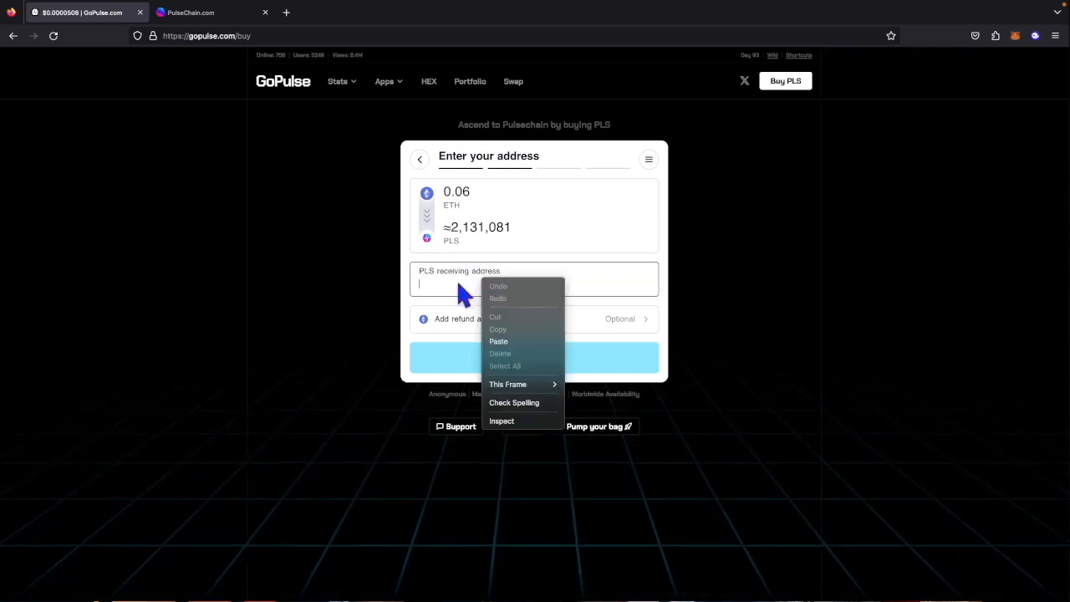
click(499, 341)
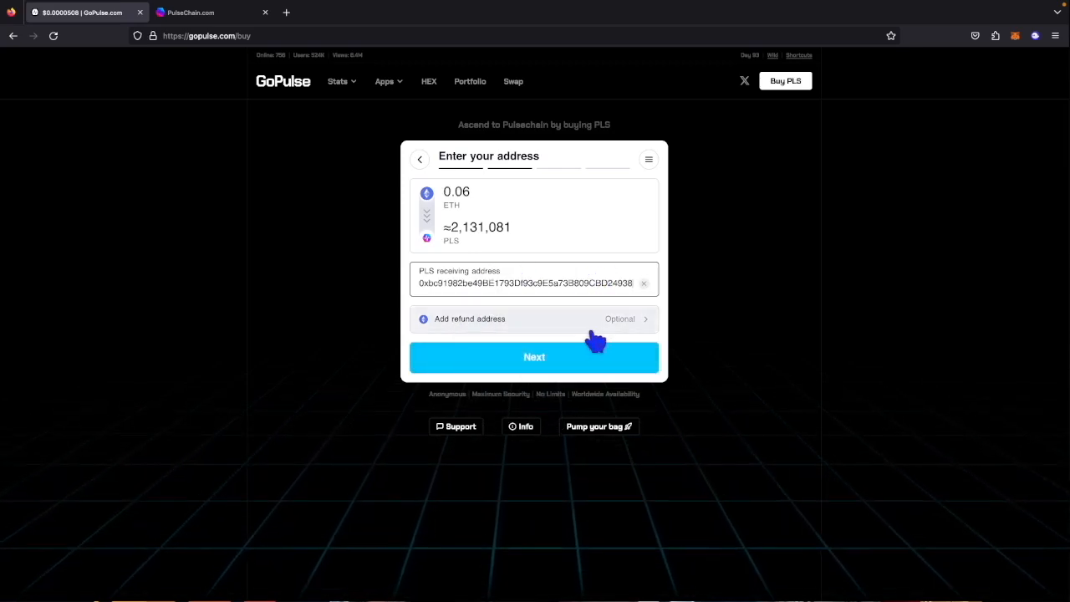
Switch the MetaMask wallet's network to Ethereum Mainnet.
click(1017, 39)
click(849, 64)
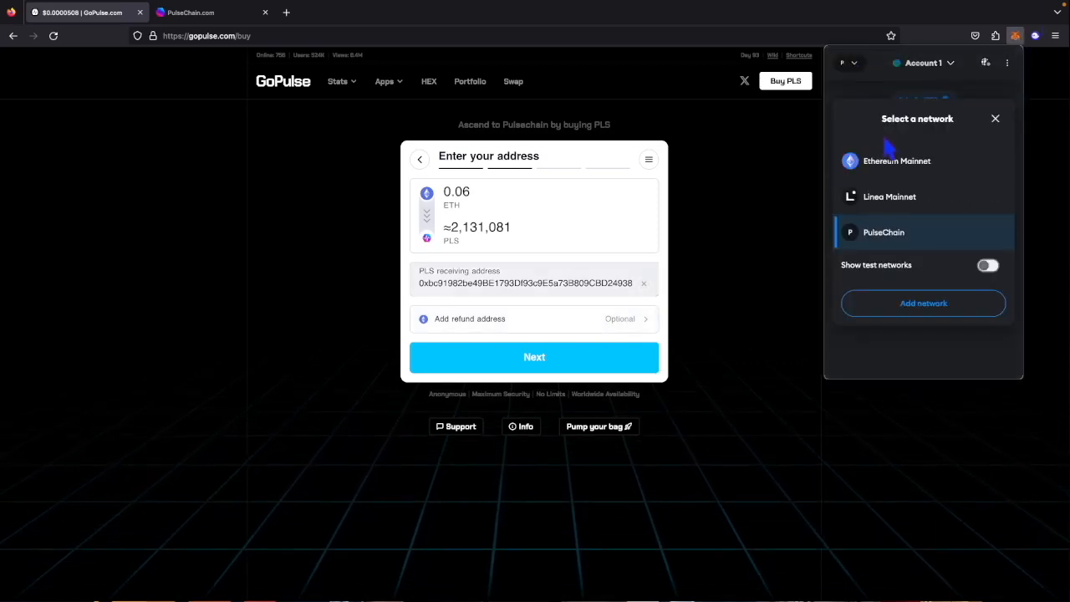
click(892, 162)
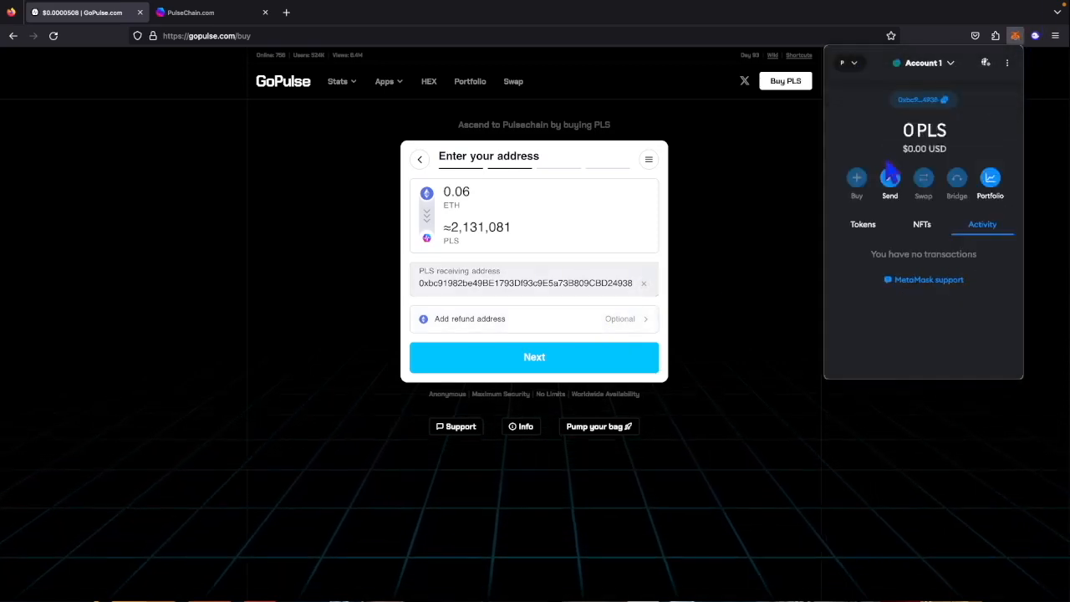
right_click(927, 101)
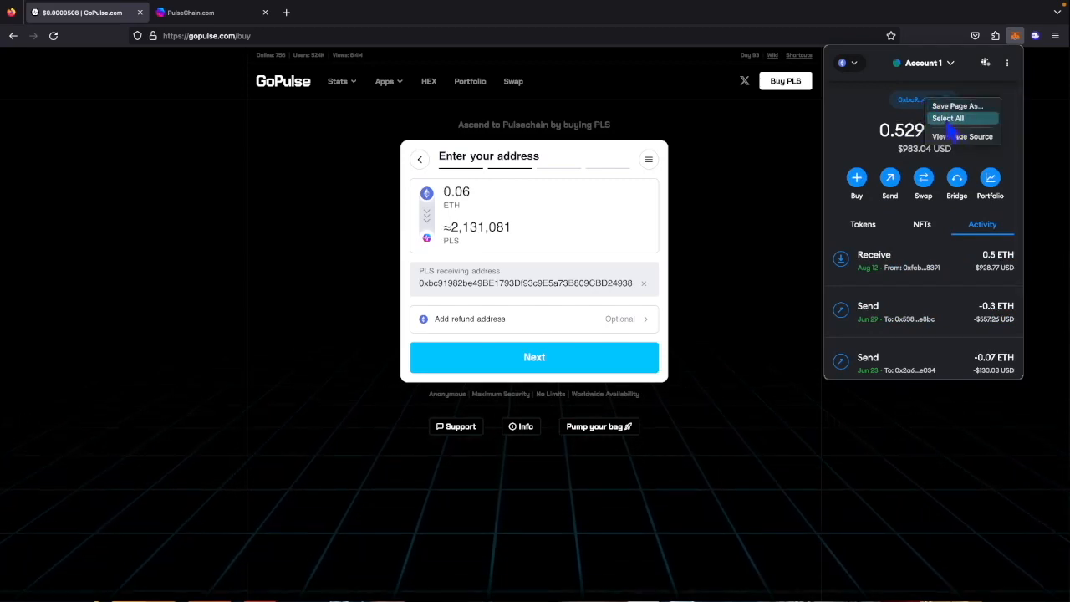
click(909, 101)
right_click(898, 96)
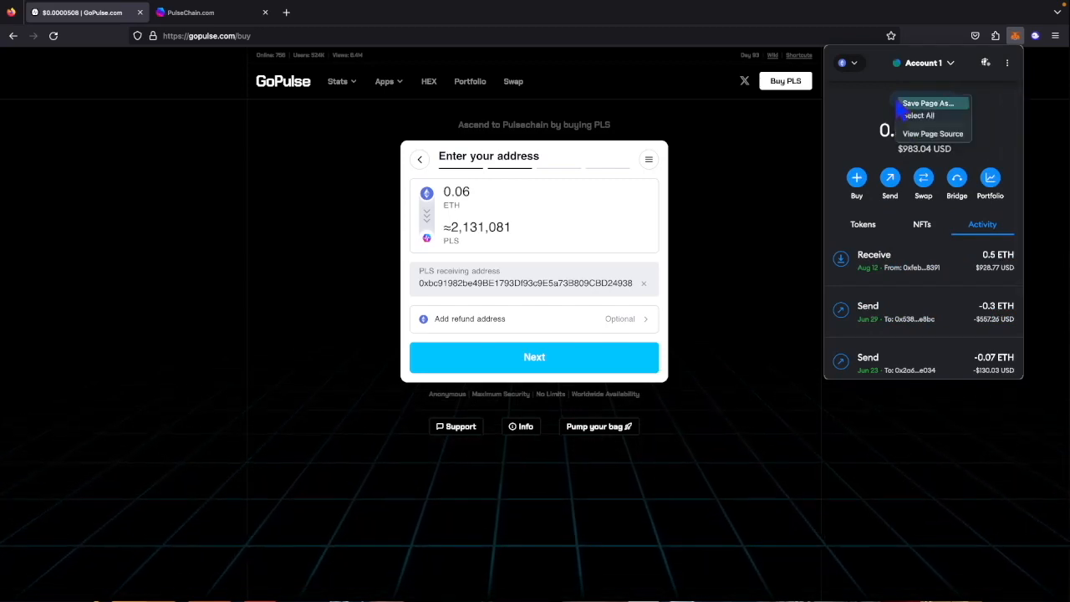
click(982, 103)
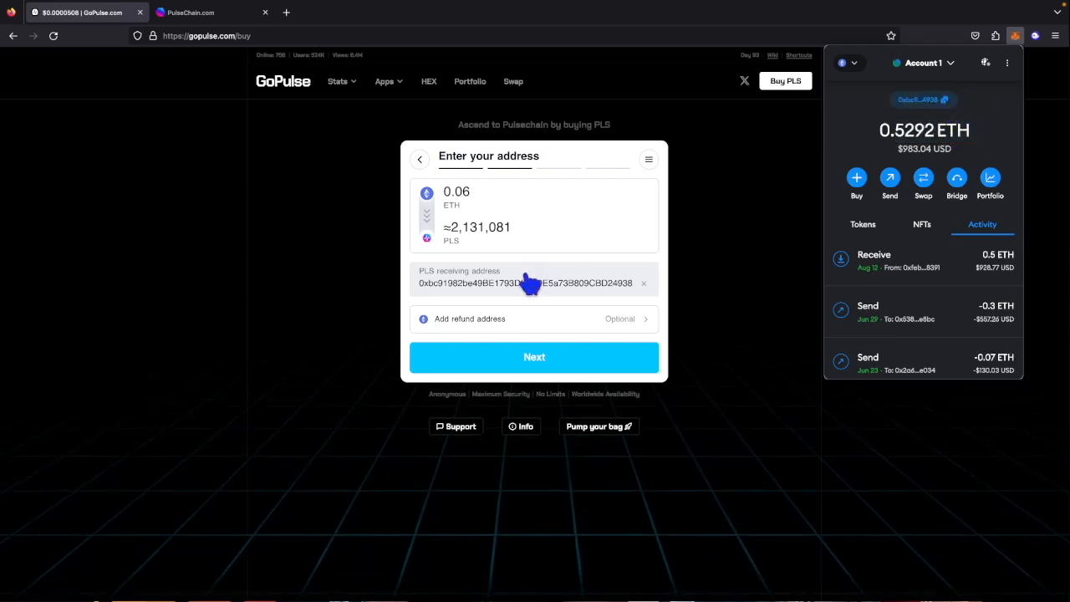
Add the copied wallet address as the ETH refund address for the exchange and submit it.
click(493, 322)
click(495, 322)
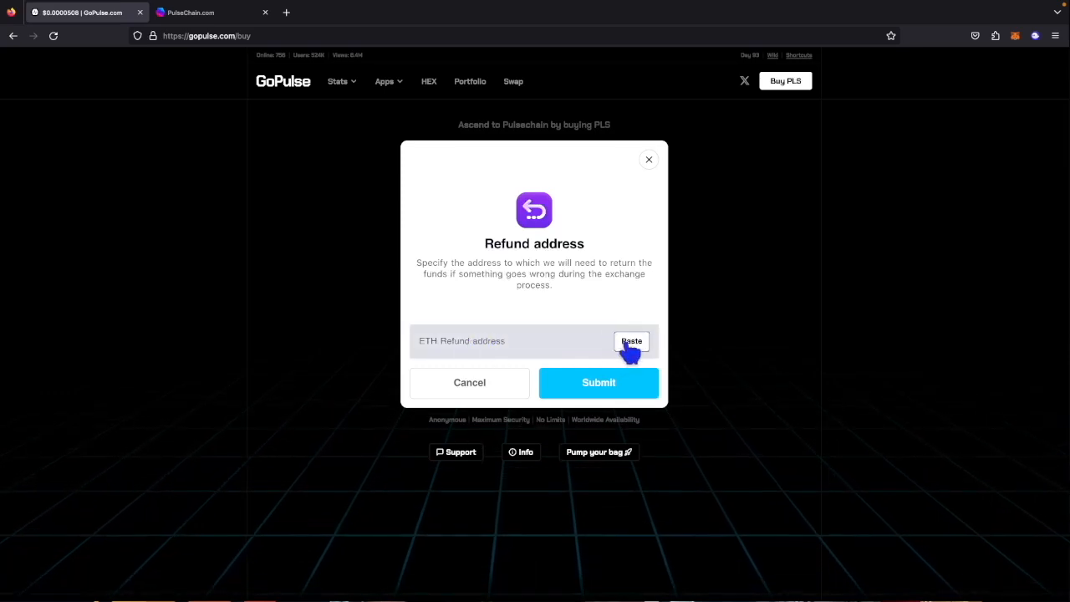
right_click(486, 342)
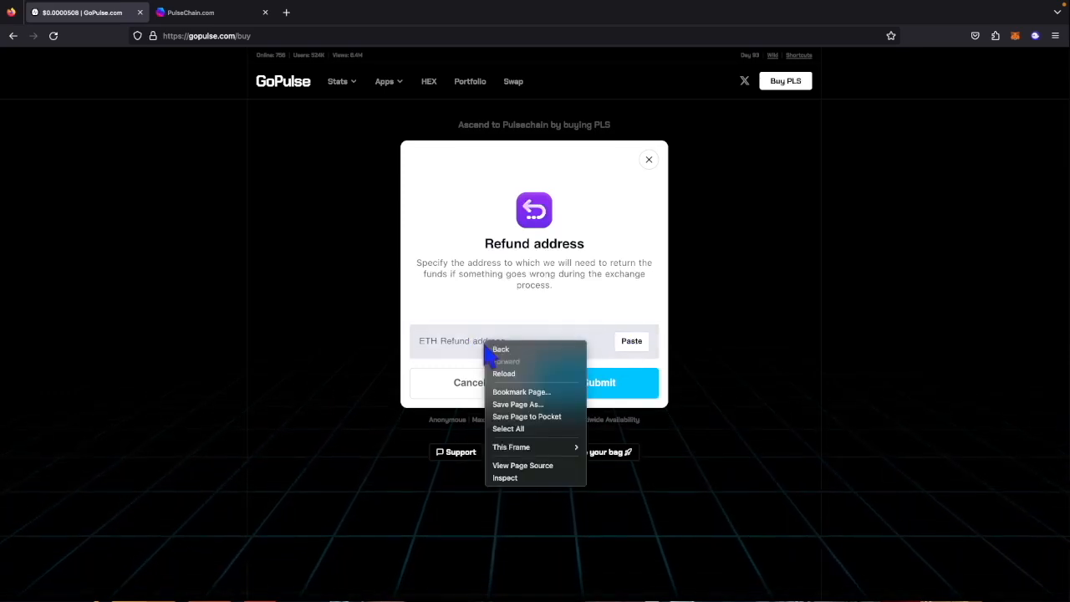
right_click(470, 344)
right_click(468, 336)
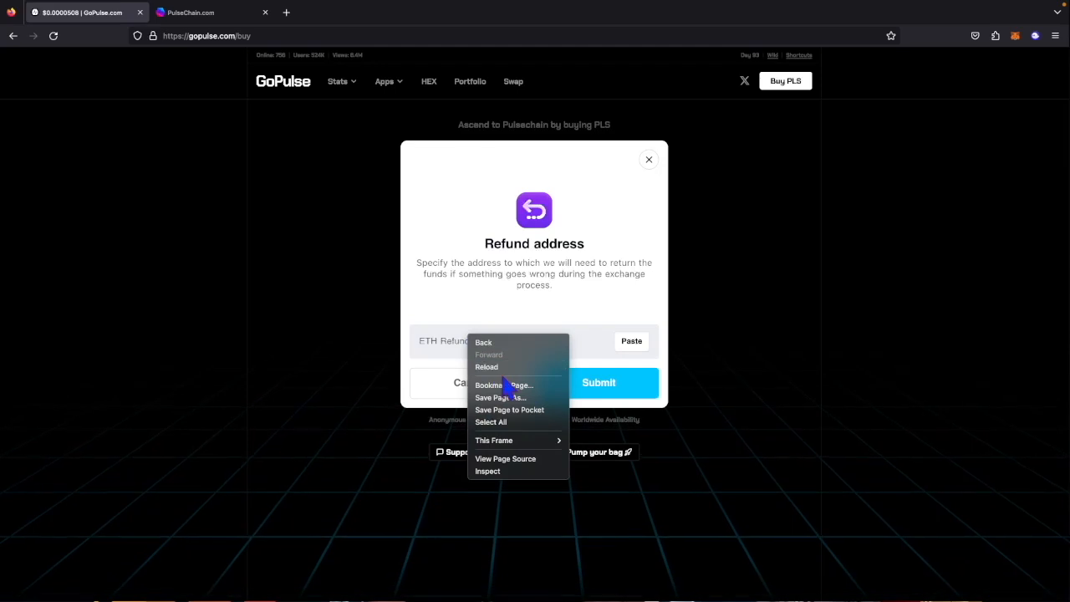
click(436, 347)
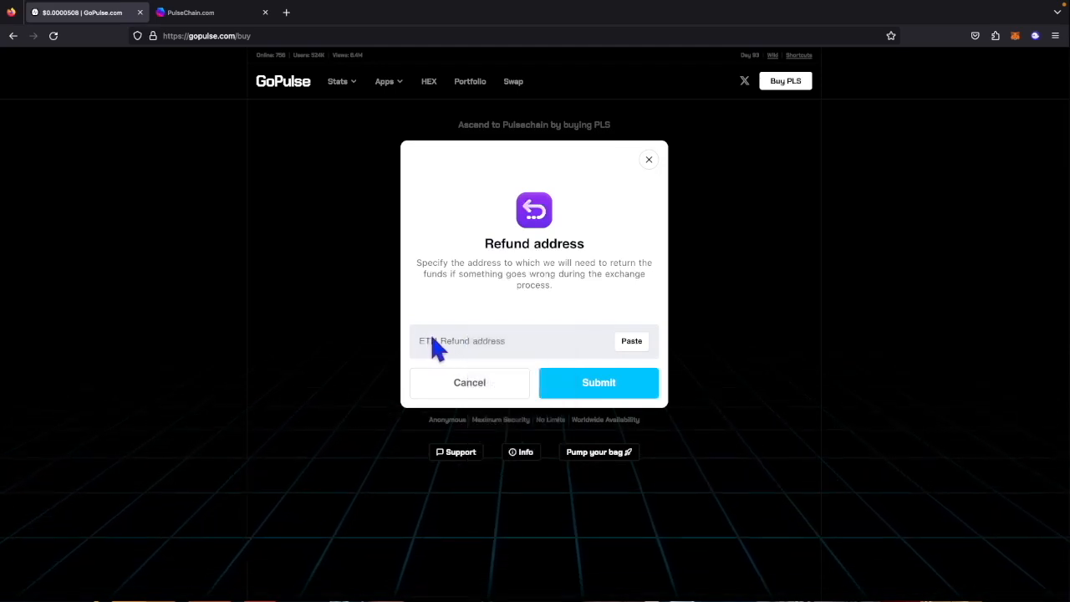
click(437, 349)
right_click(437, 343)
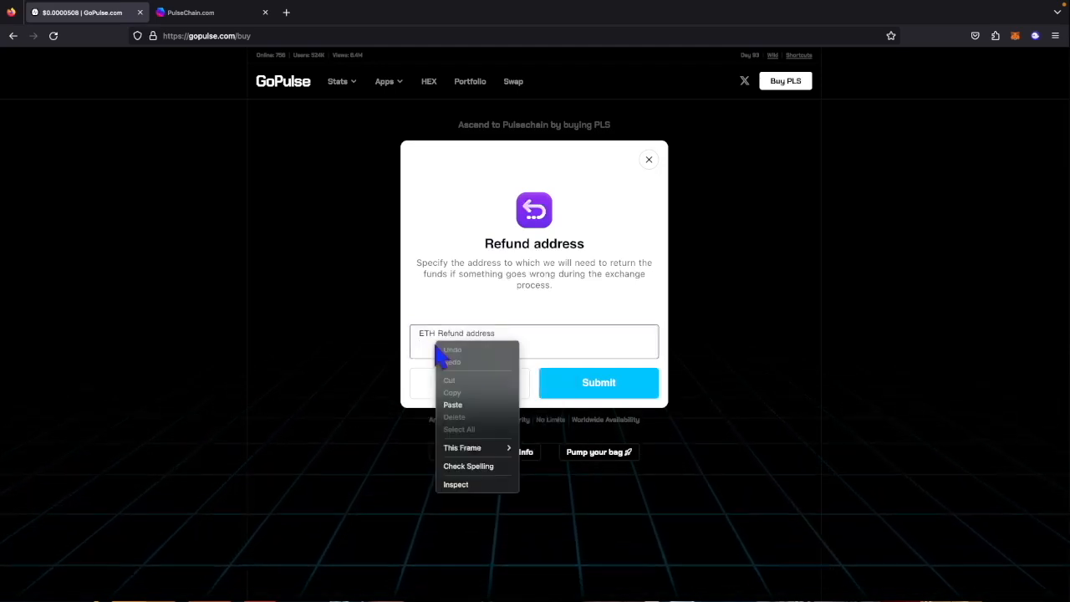
click(452, 404)
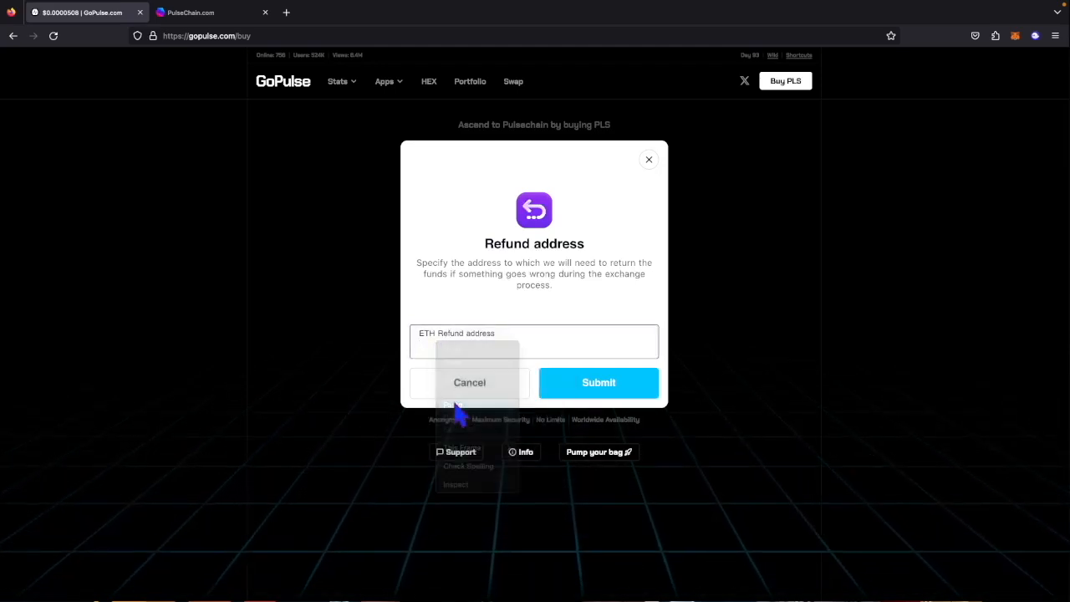
click(598, 383)
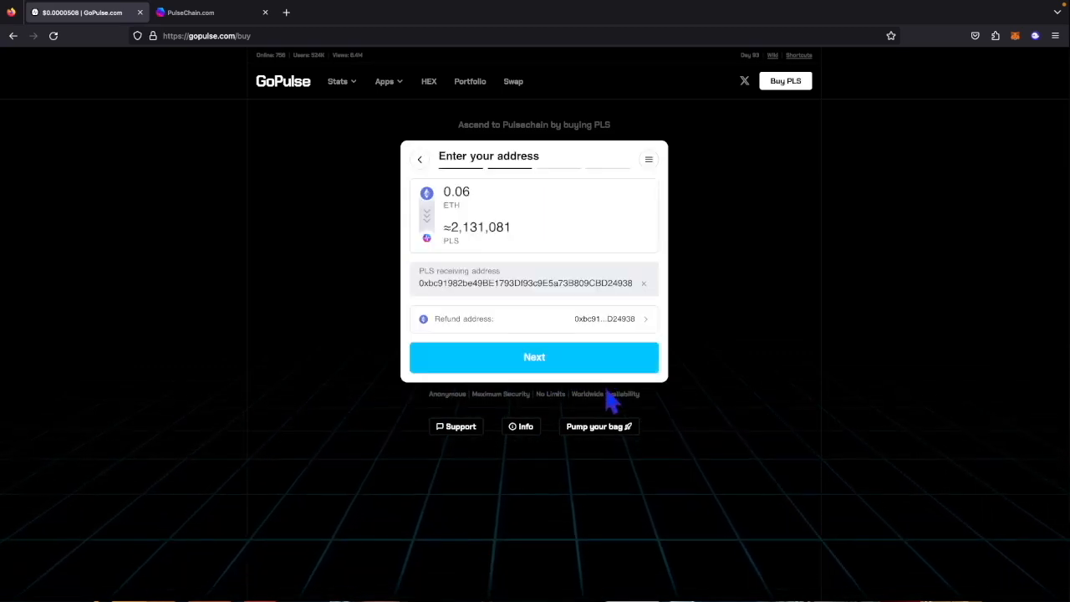
Proceed to the exchange details and accept them to reach the ETH deposit instructions.
click(570, 361)
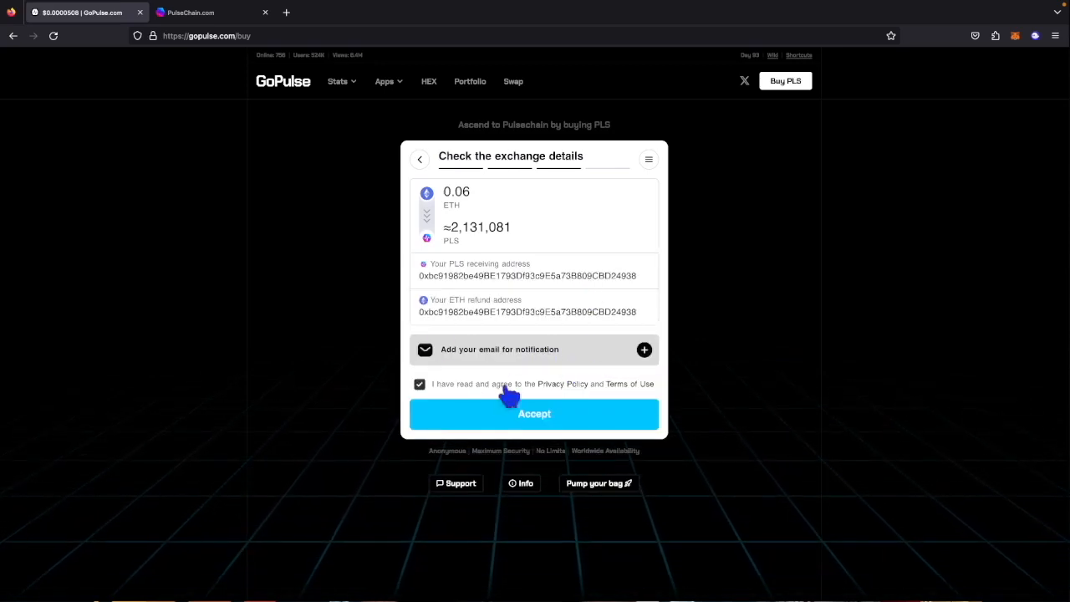
click(588, 426)
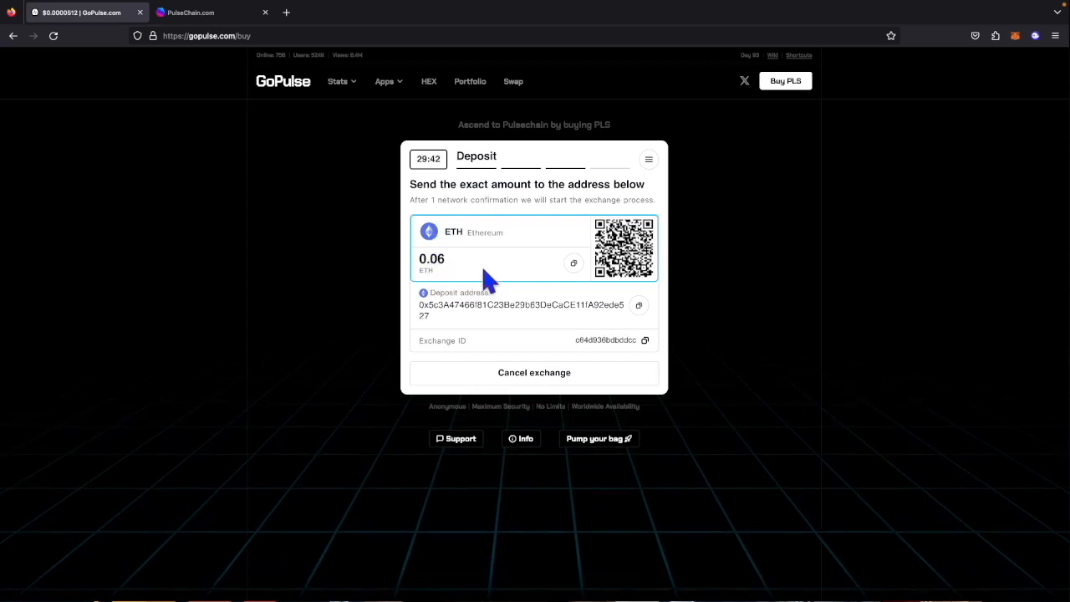
Copy the deposit address and the 0.06 ETH amount, and try to paste the recipient into a new MetaMask transfer.
click(639, 308)
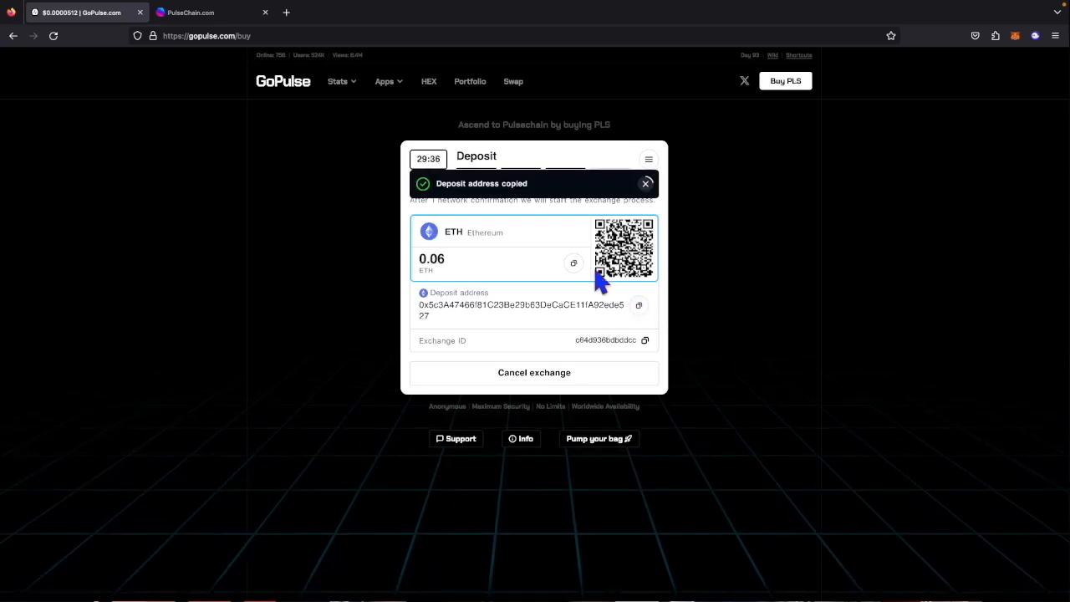
click(575, 264)
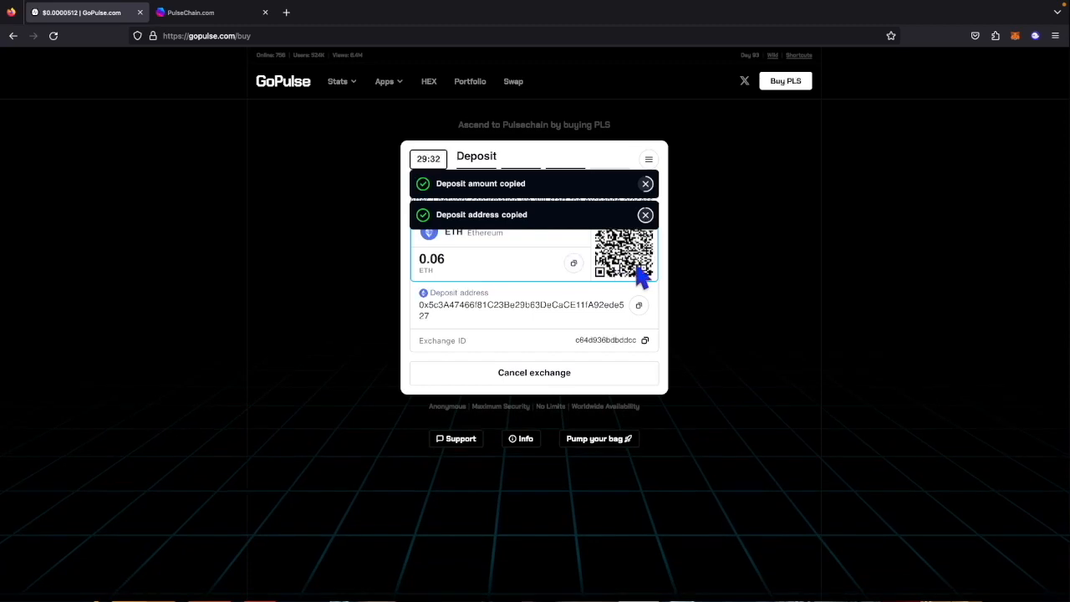
click(1015, 37)
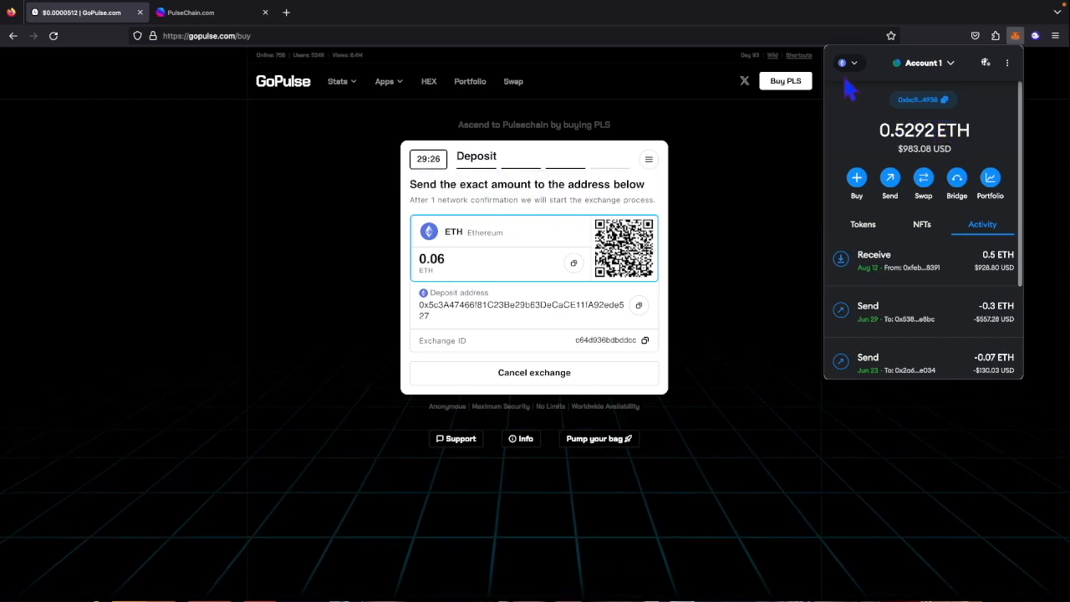
click(890, 183)
right_click(878, 118)
click(866, 127)
right_click(864, 125)
click(882, 183)
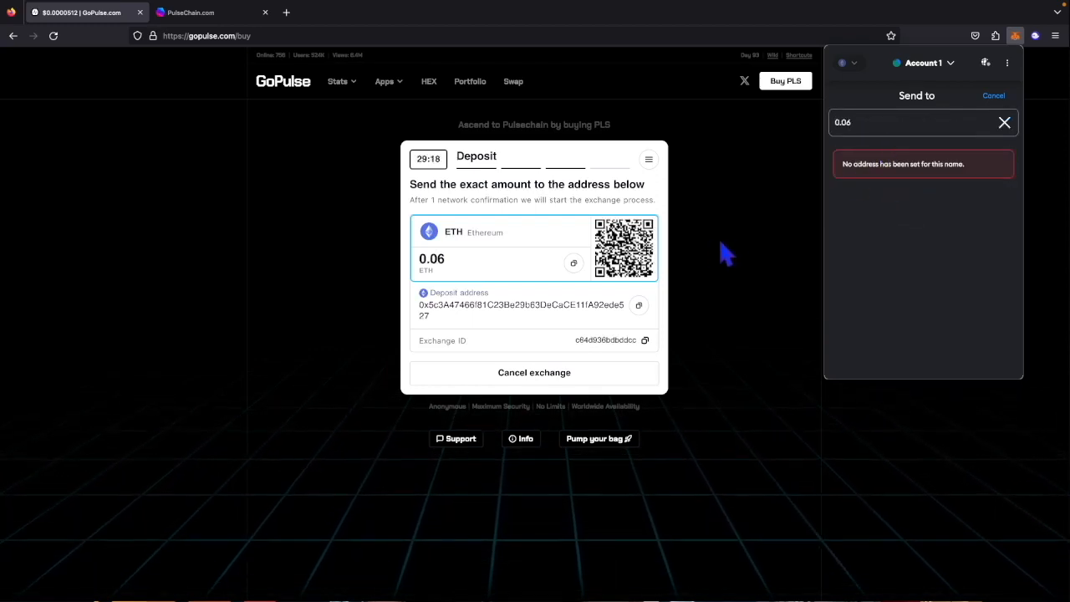
Copy the exchange's deposit address and paste it as the recipient of a new MetaMask ETH transfer.
click(639, 309)
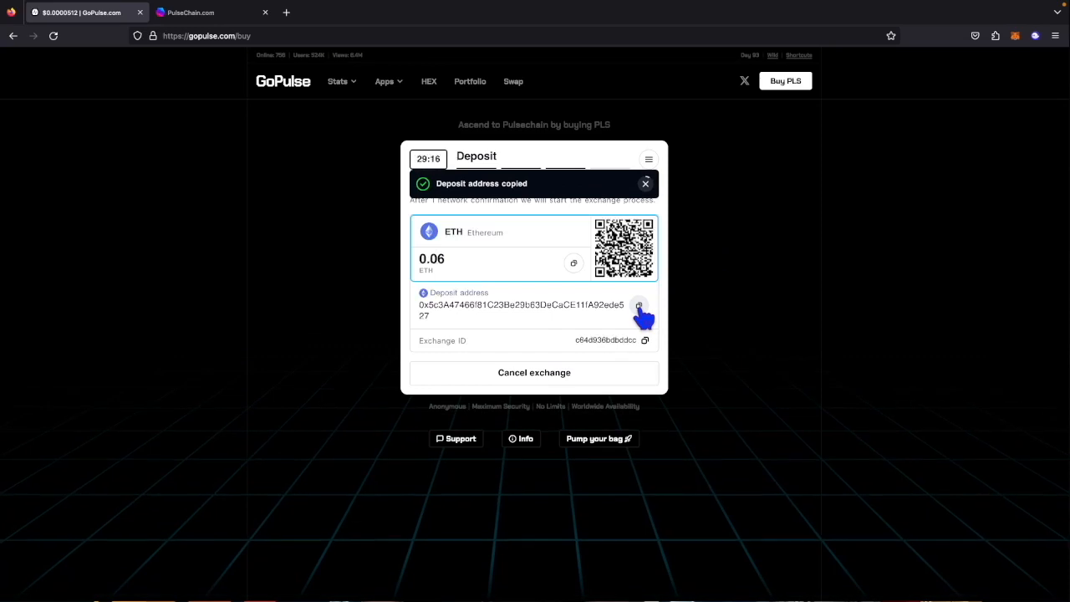
click(1015, 38)
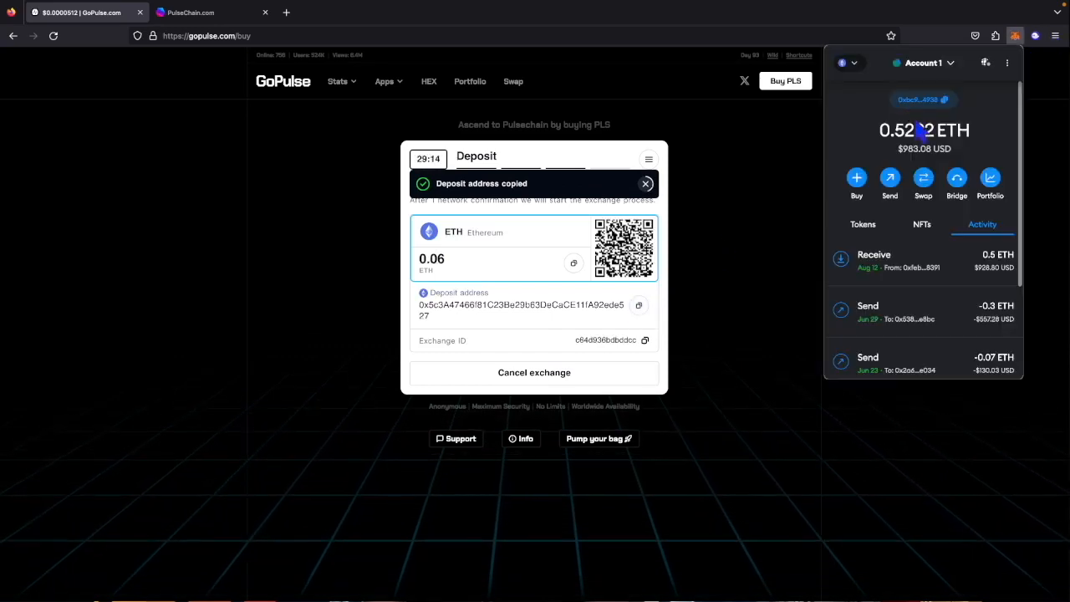
click(891, 177)
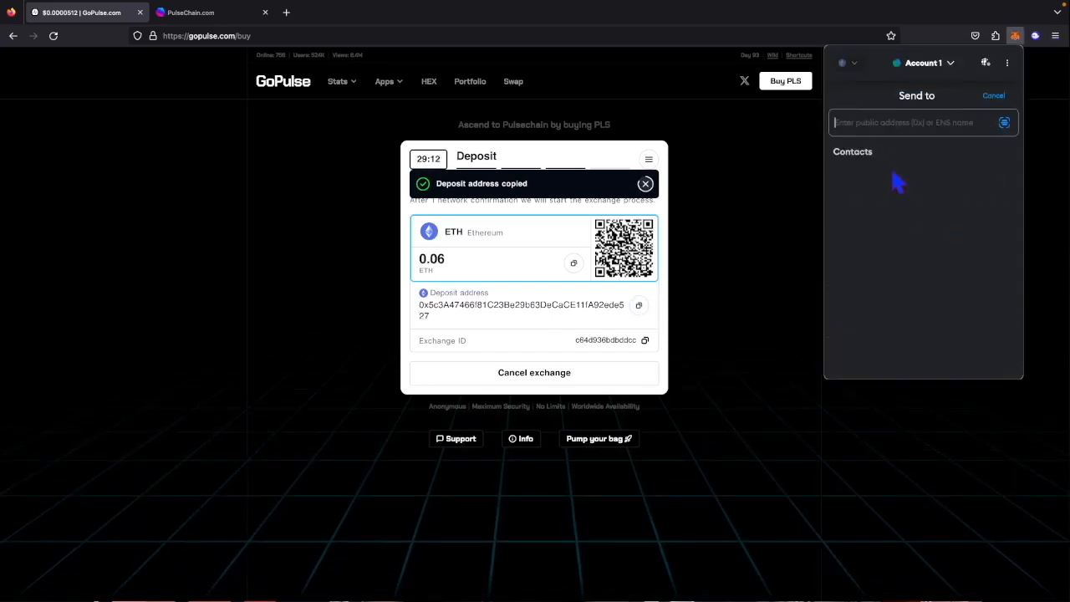
right_click(880, 121)
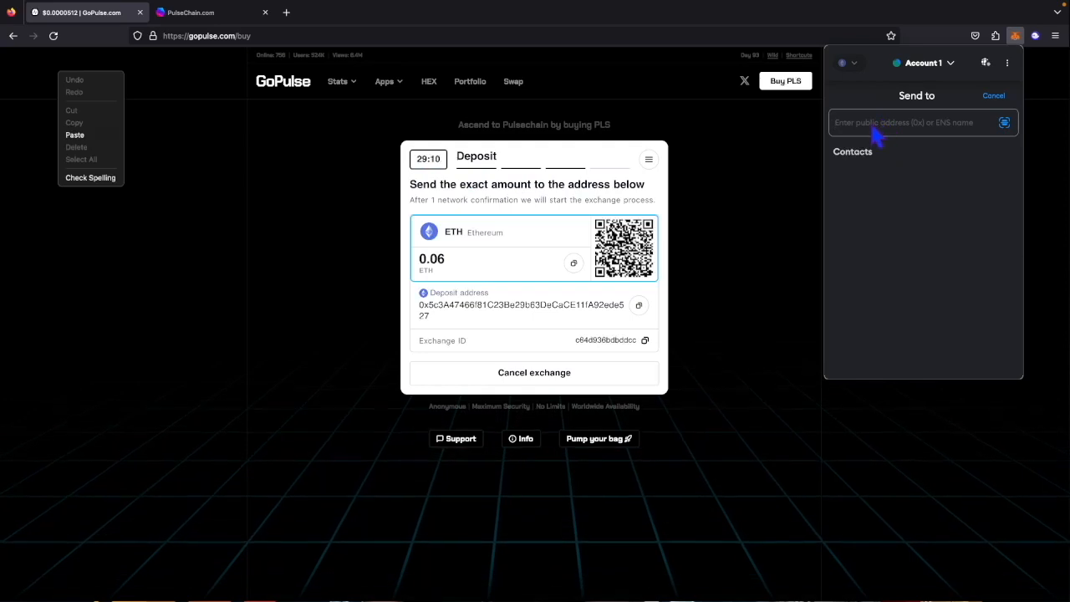
right_click(870, 129)
right_click(867, 131)
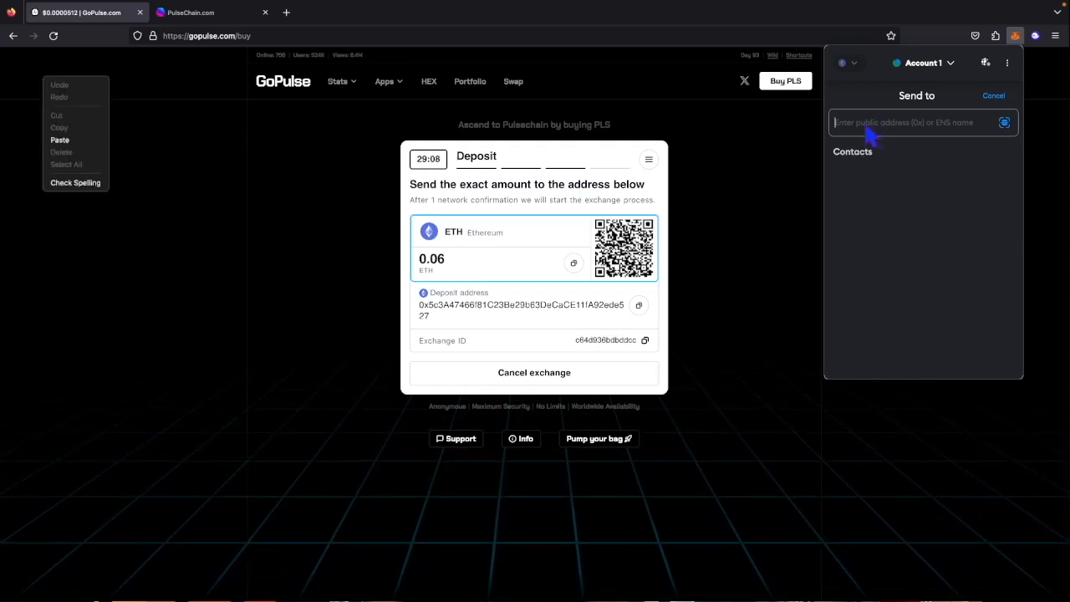
click(67, 142)
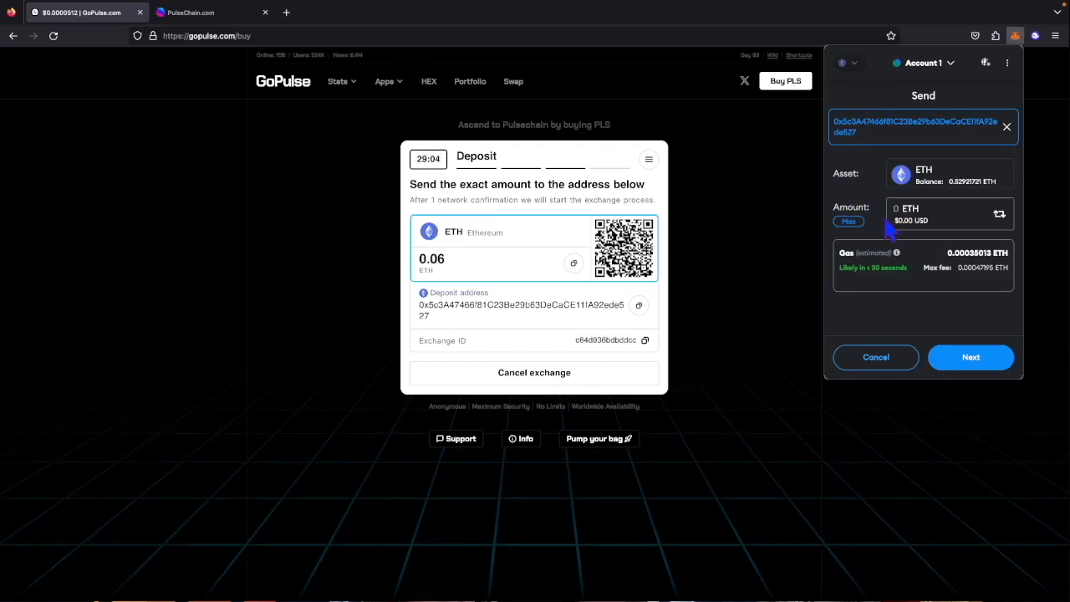
Set the transfer amount to 0.06 ETH, proceed to the transaction review, and confirm sending it to the exchange's deposit address.
text(.06)
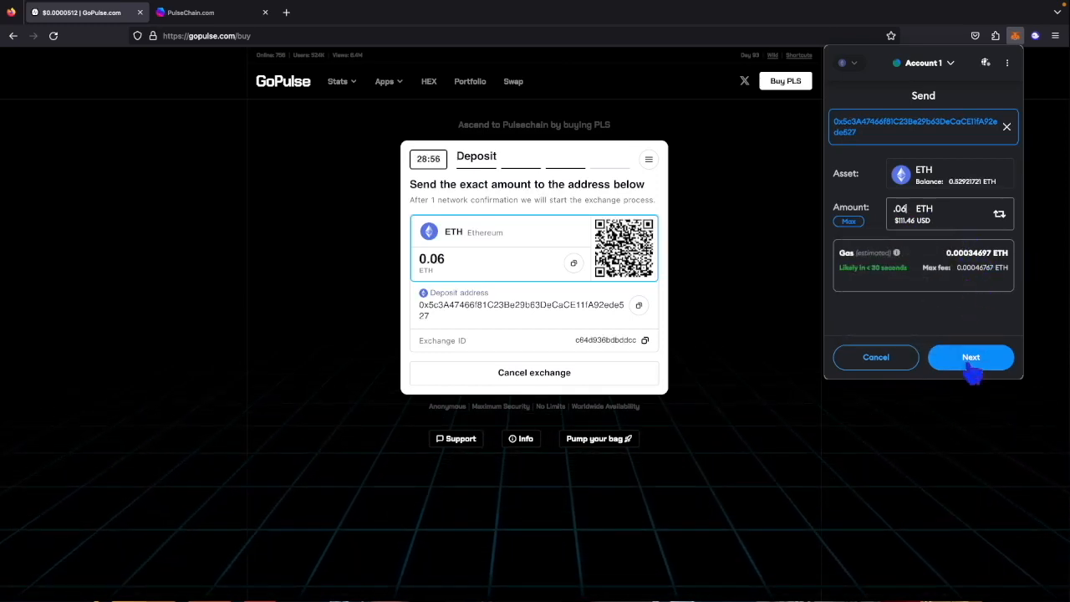
click(972, 365)
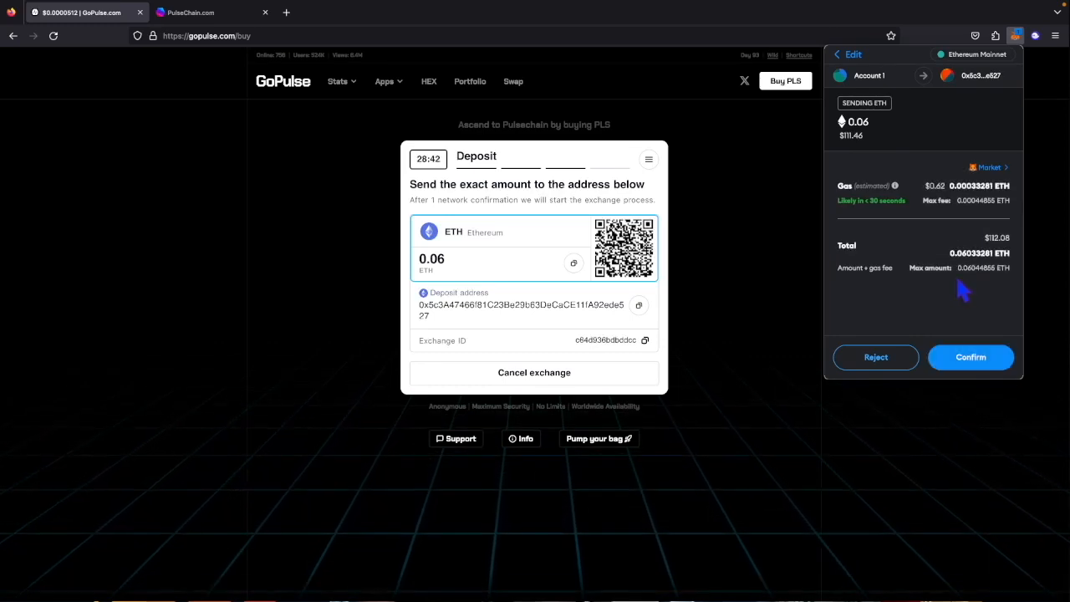
click(966, 360)
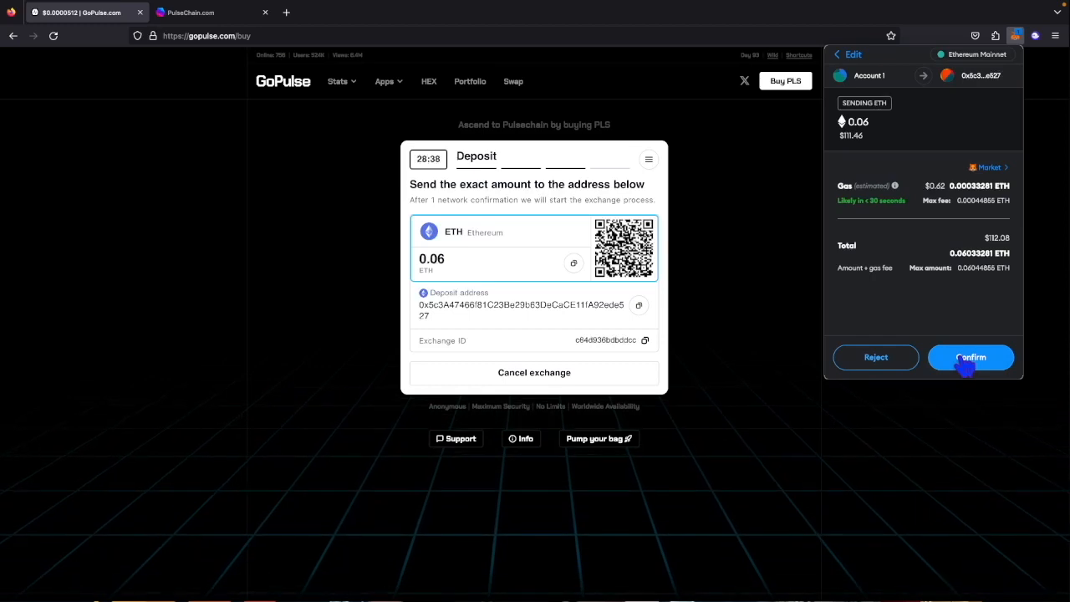
click(965, 359)
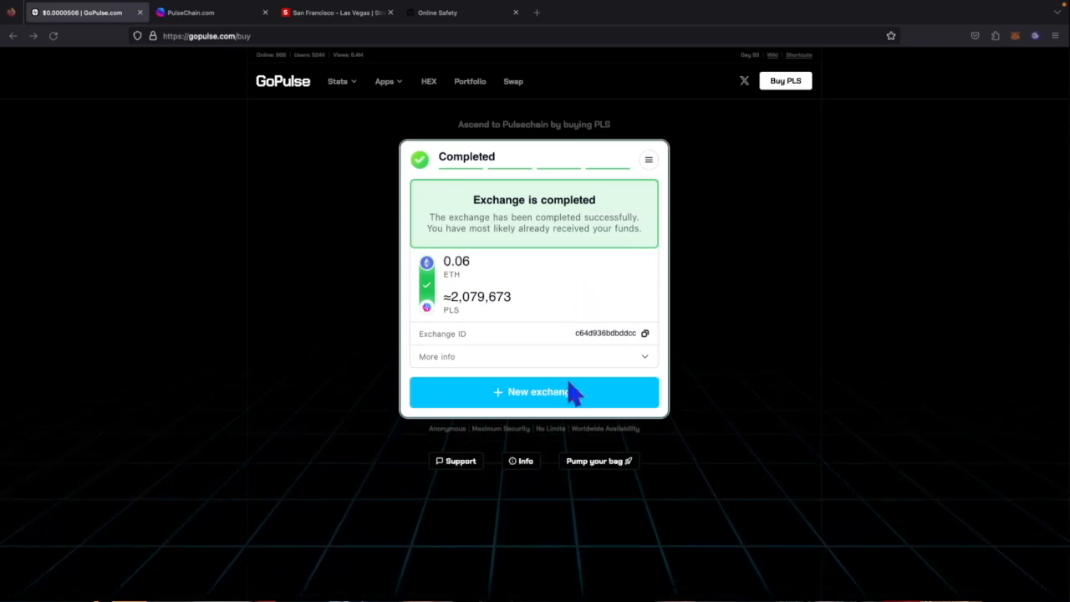
Check the PLS balance of Account 1 in MetaMask after the completed exchange, then return to the GoPulse exchange page.
click(1015, 37)
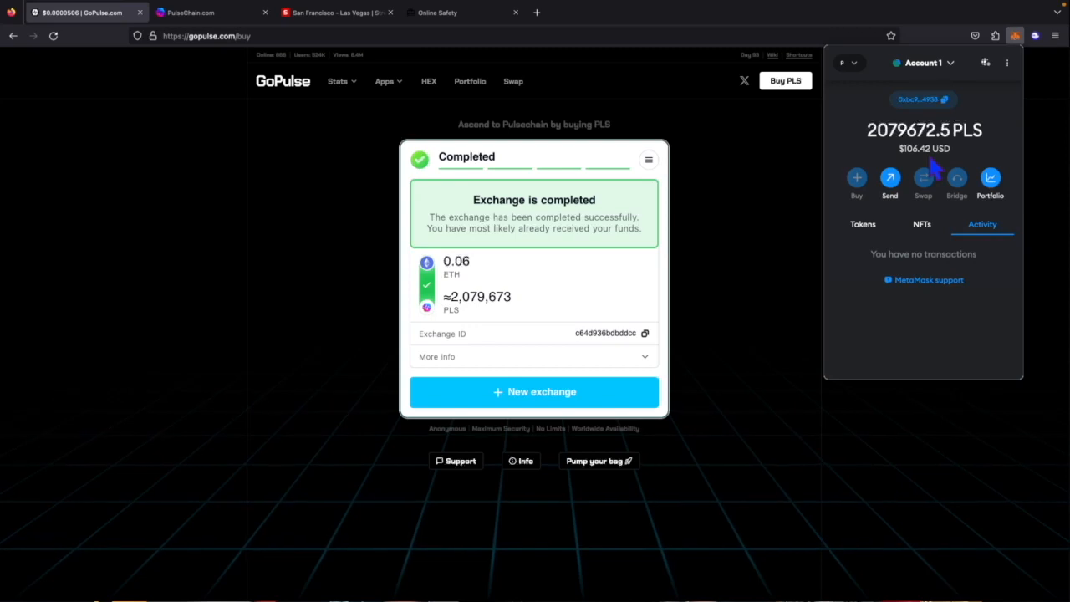
click(537, 13)
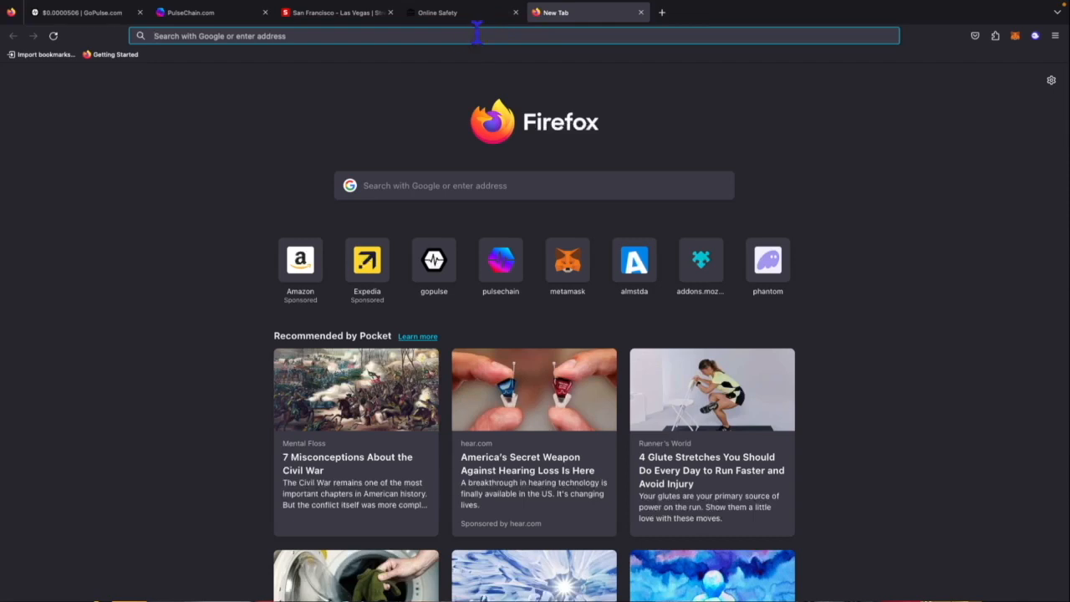
click(640, 11)
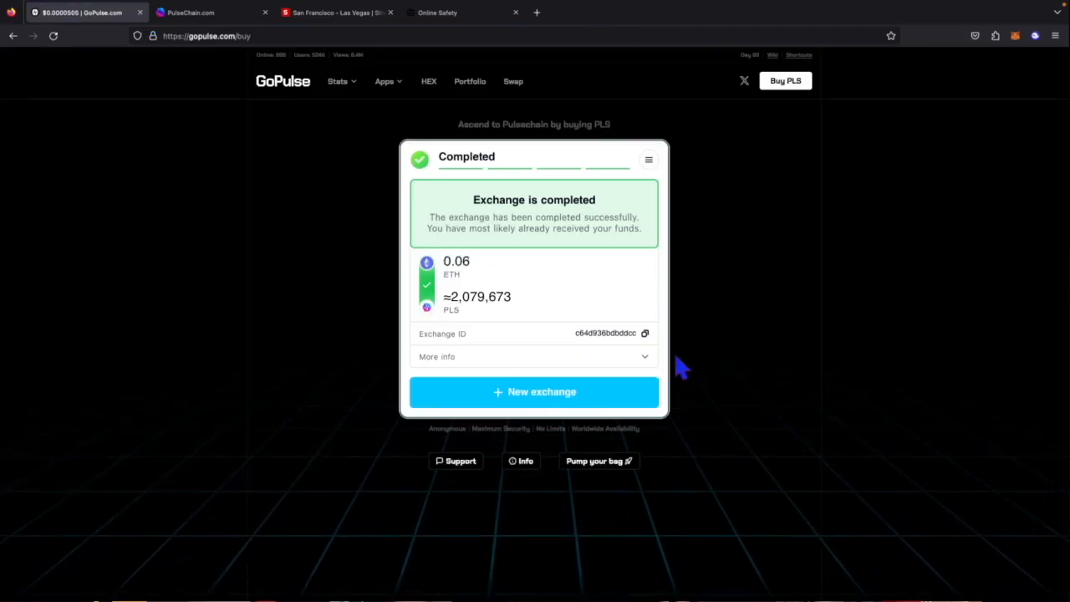